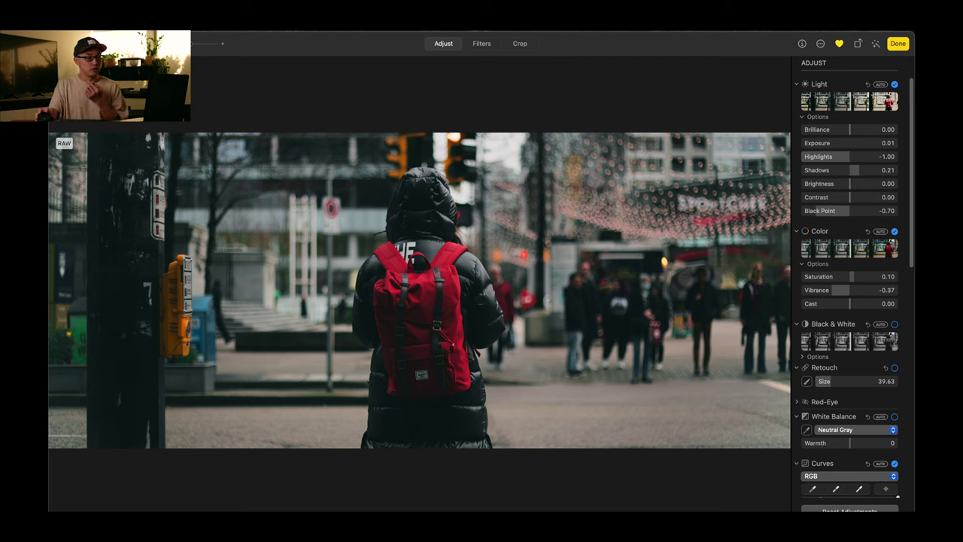
Compare the graded street photo with its original, then view its custom 235:100 crop ratio
key(m)
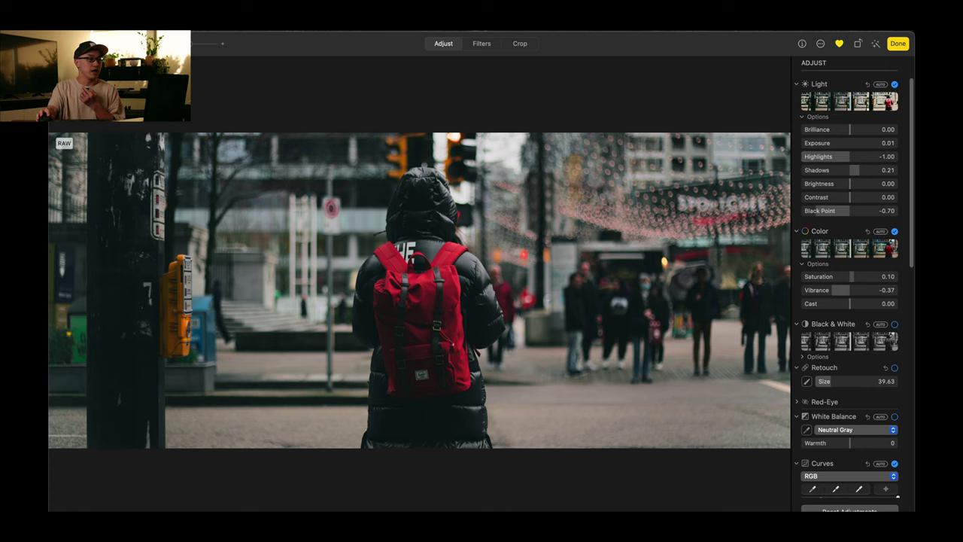
click(527, 44)
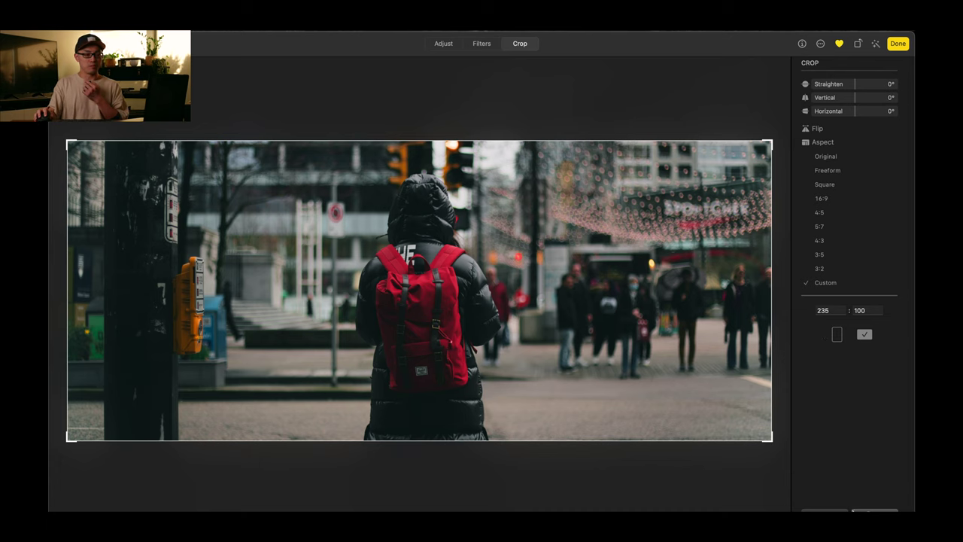
Check the Original crop ratio, restore the Custom 235:100 crop, and go back to adjustments
click(874, 511)
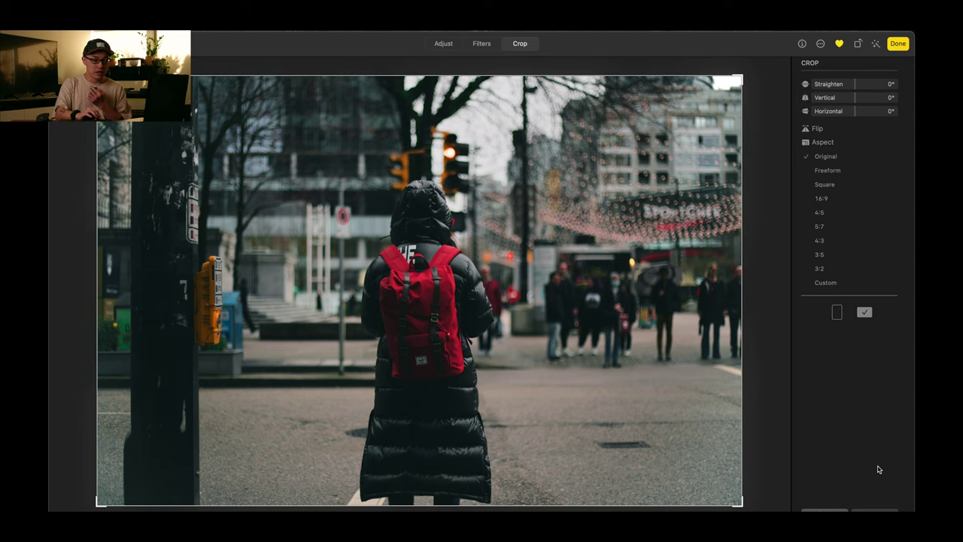
key(super+z)
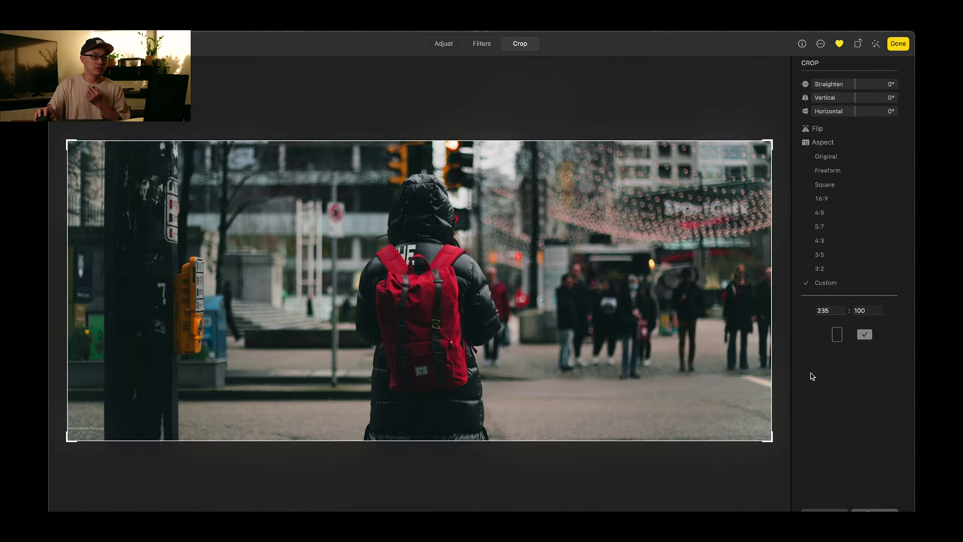
click(443, 43)
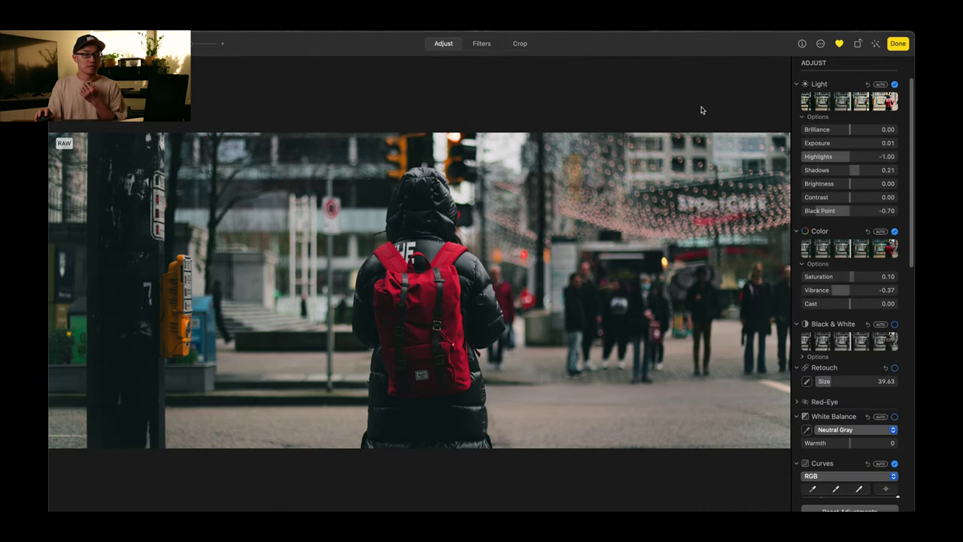
Uncheck all five adjustments (Light, Color, Curves, Selective Color, Vignette) to see the ungraded street photo
click(894, 85)
click(896, 232)
scroll(895, 465, down, 1)
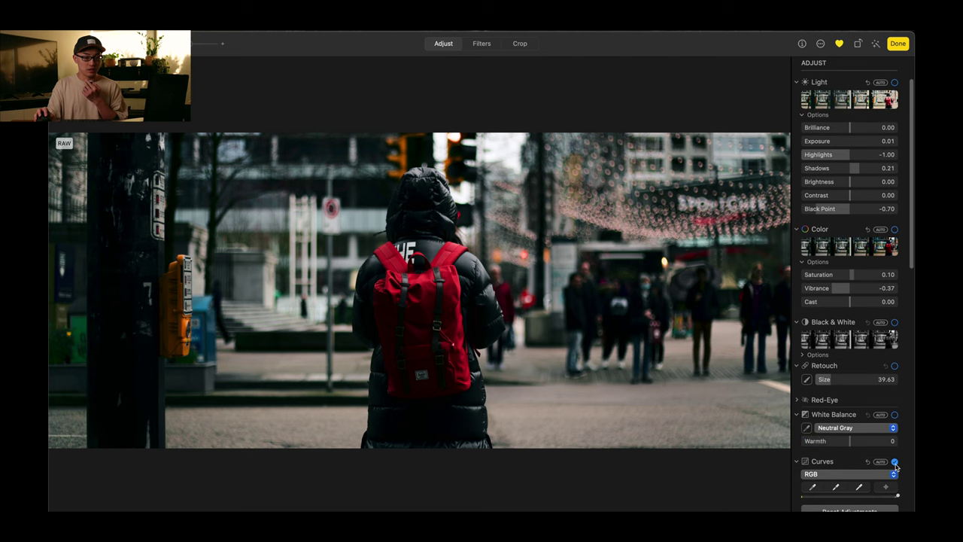
click(895, 464)
scroll(898, 462, down, 5)
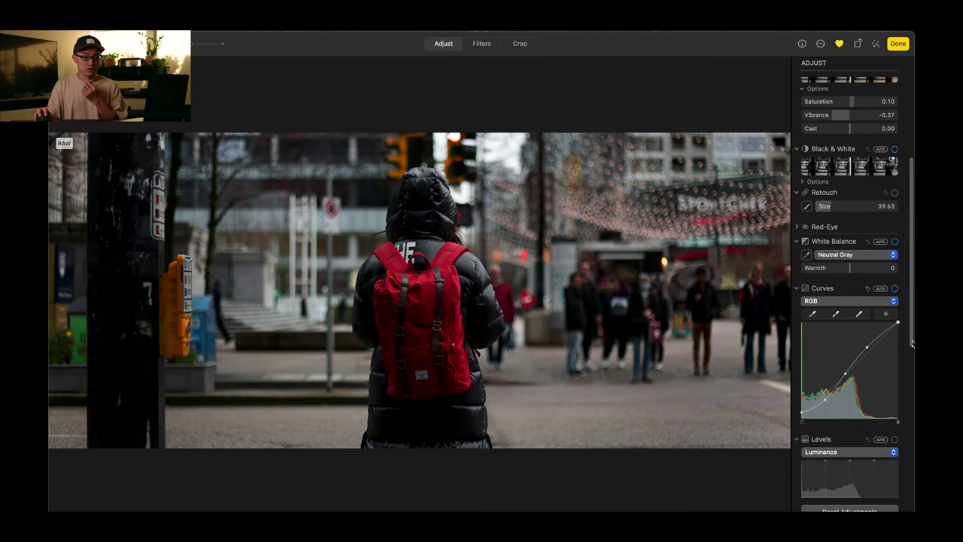
scroll(909, 338, down, 7)
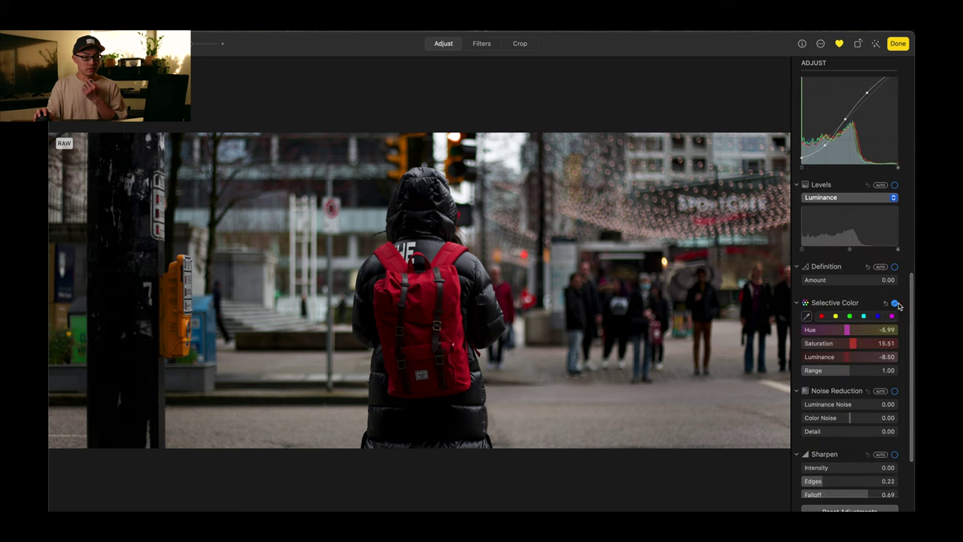
click(895, 303)
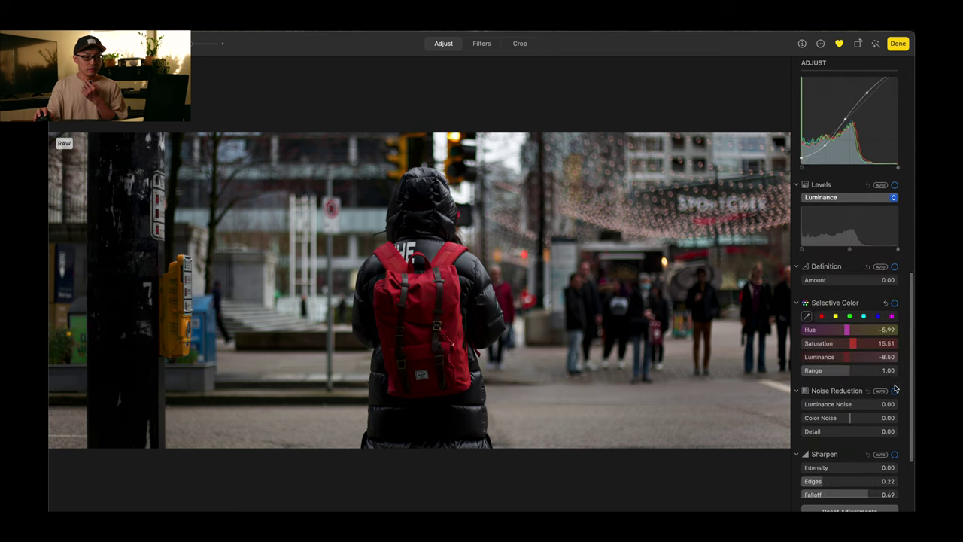
scroll(894, 381, down, 2)
click(894, 442)
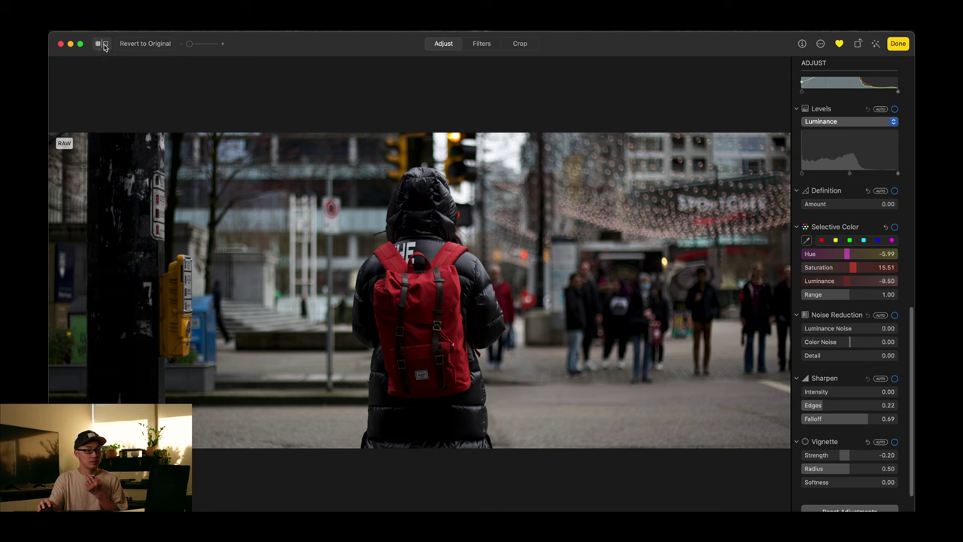
click(104, 44)
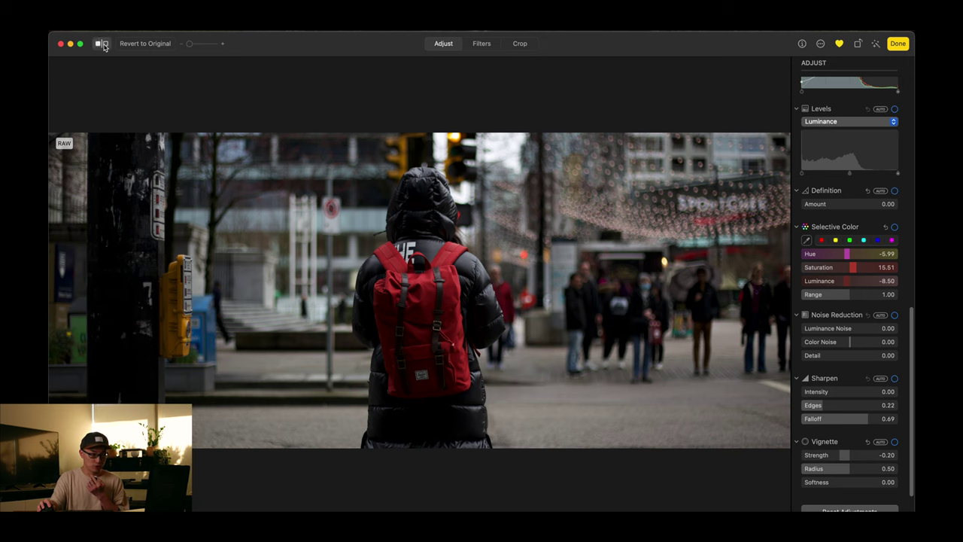
scroll(822, 320, up, 5)
scroll(821, 320, up, 10)
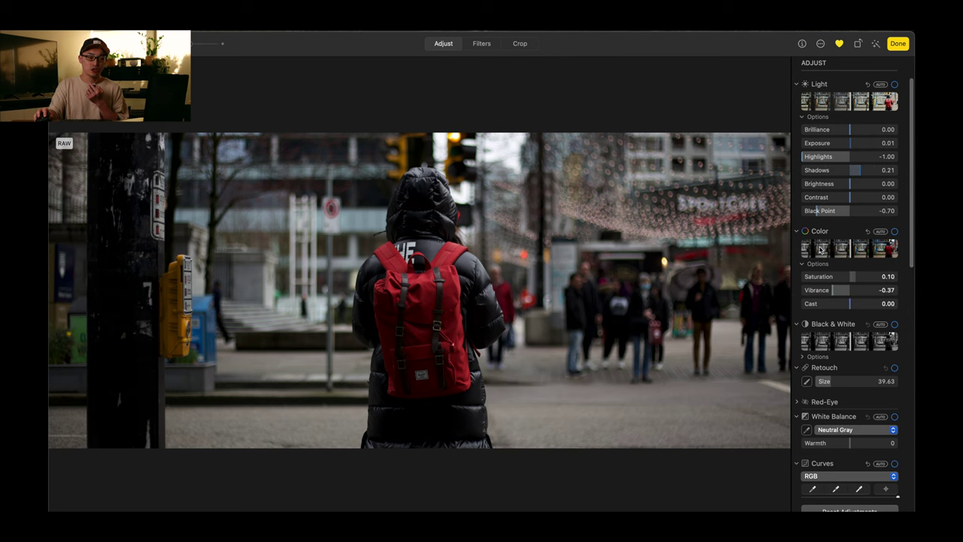
Re-check Light on the street photo to restore its lifted shadows and toned highlights
click(895, 85)
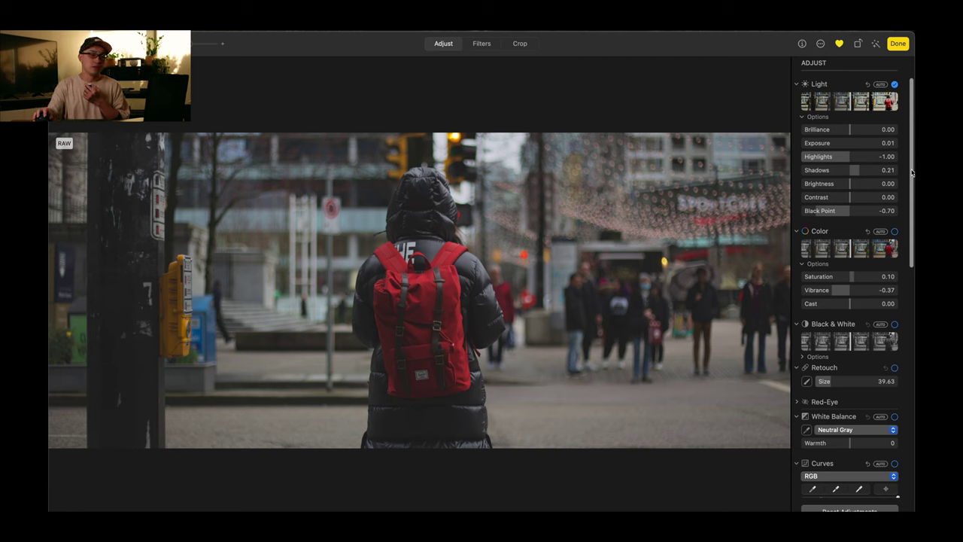
scroll(896, 190, down, 2)
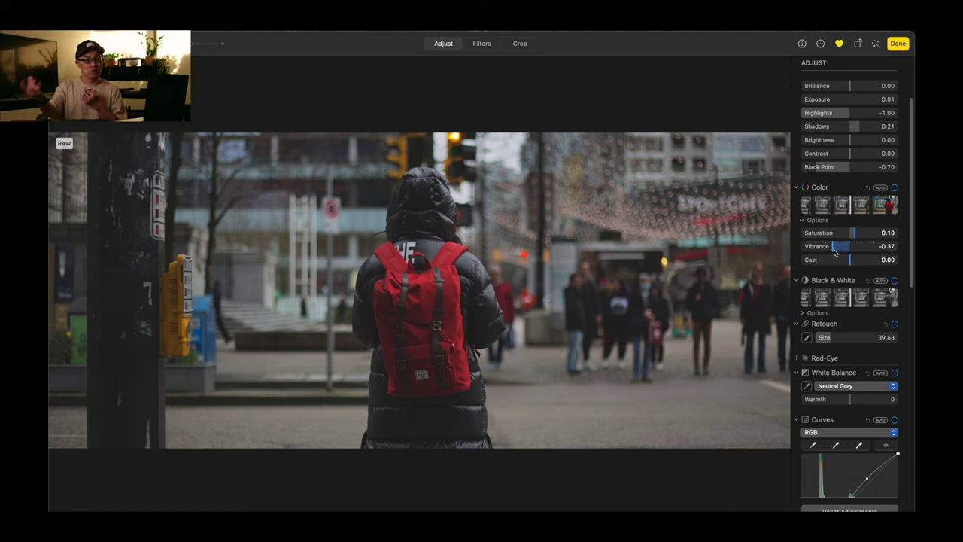
Enable Color and try different Saturation and Vibrance values, settling on 0.10 and -0.37
click(894, 189)
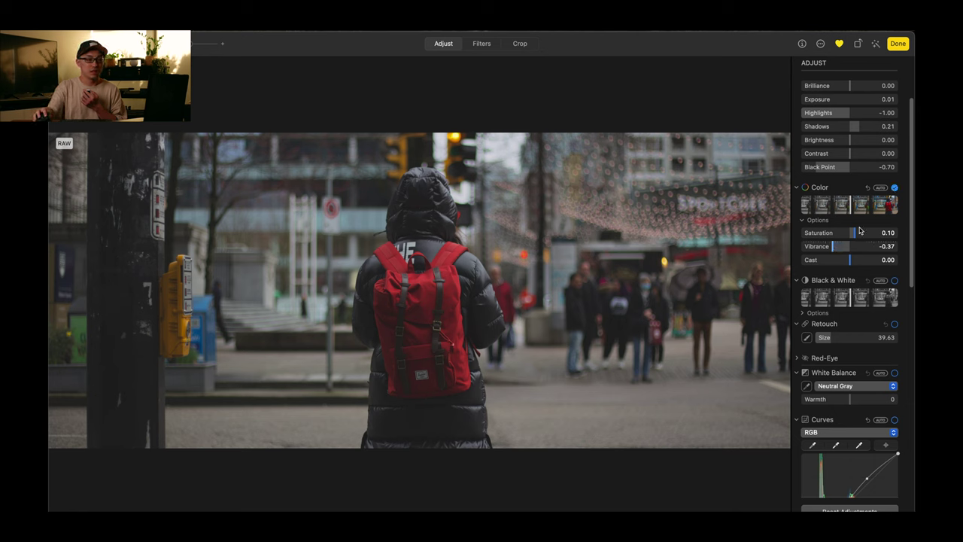
click(868, 187)
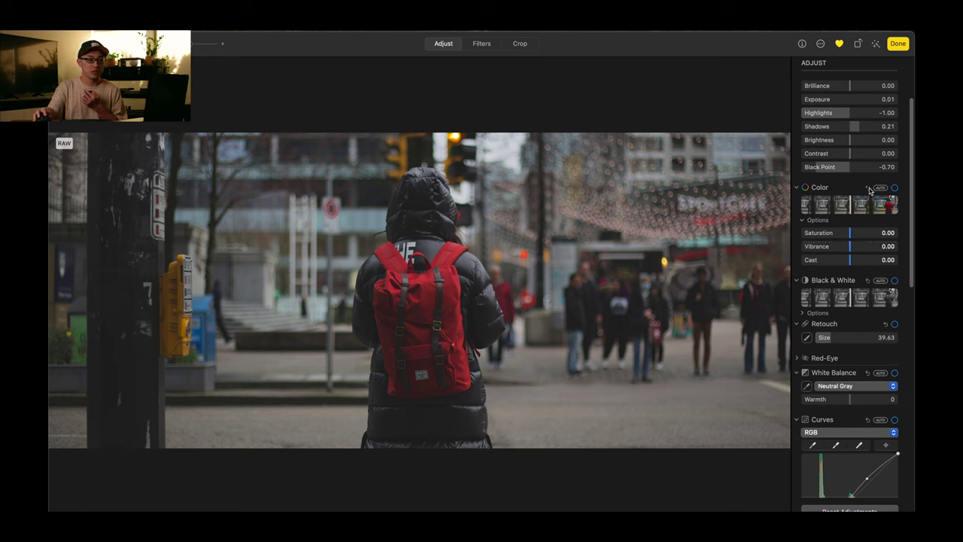
click(836, 236)
drag(865, 249, 881, 251)
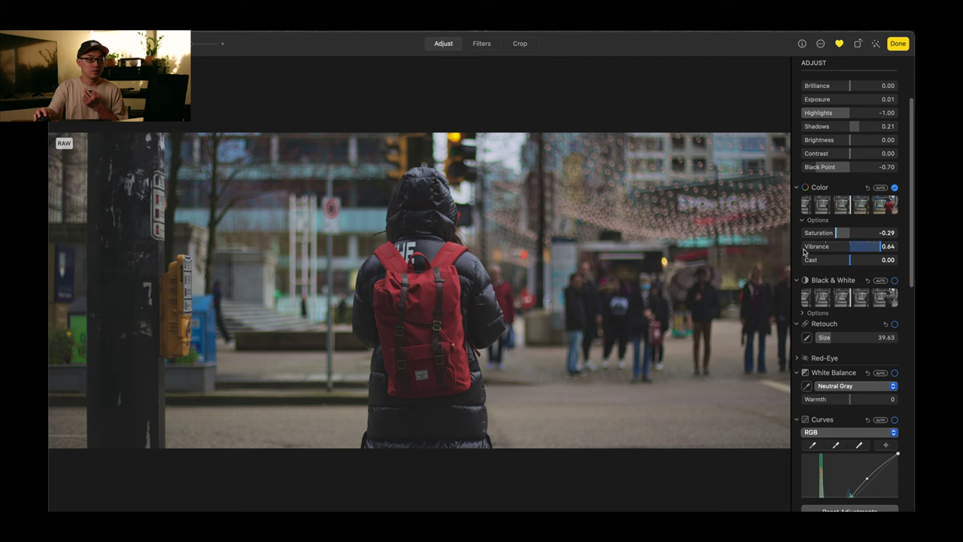
double_click(881, 246)
double_click(882, 232)
drag(881, 246, 882, 251)
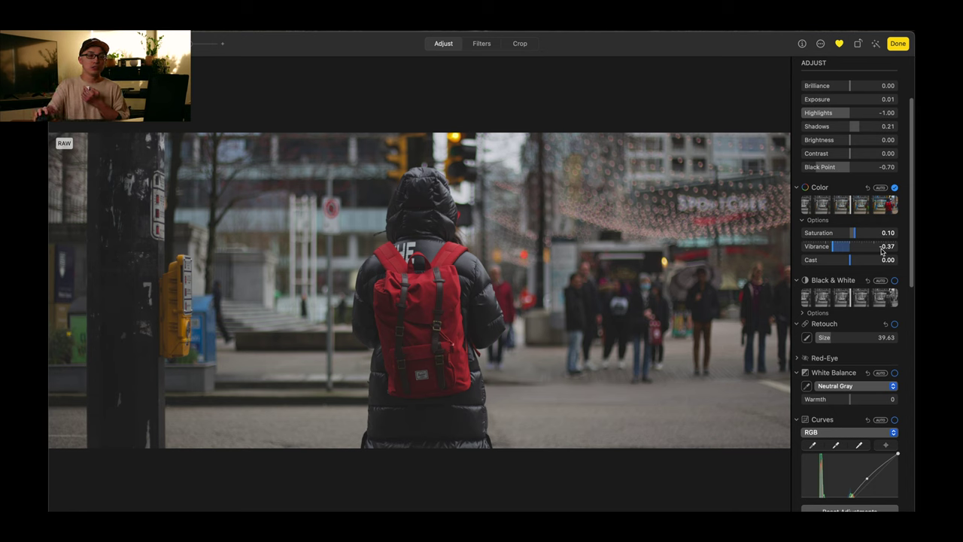
double_click(848, 246)
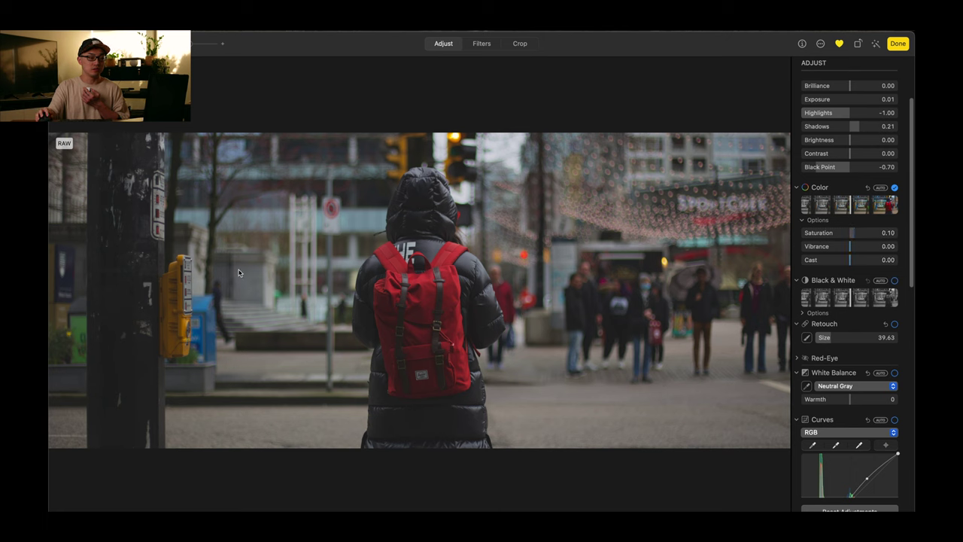
Toggle Color off and on to compare the result, leaving it enabled
click(893, 189)
click(894, 189)
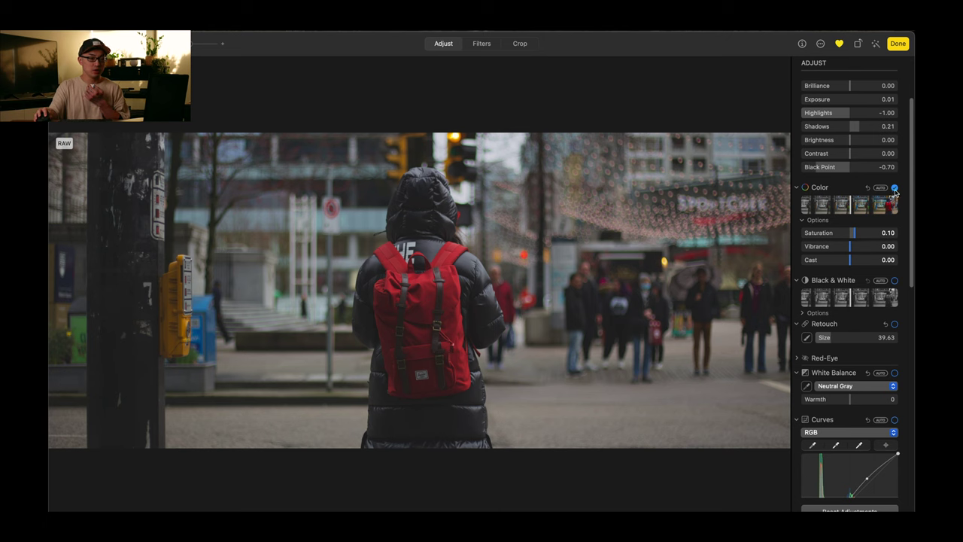
click(894, 189)
click(893, 188)
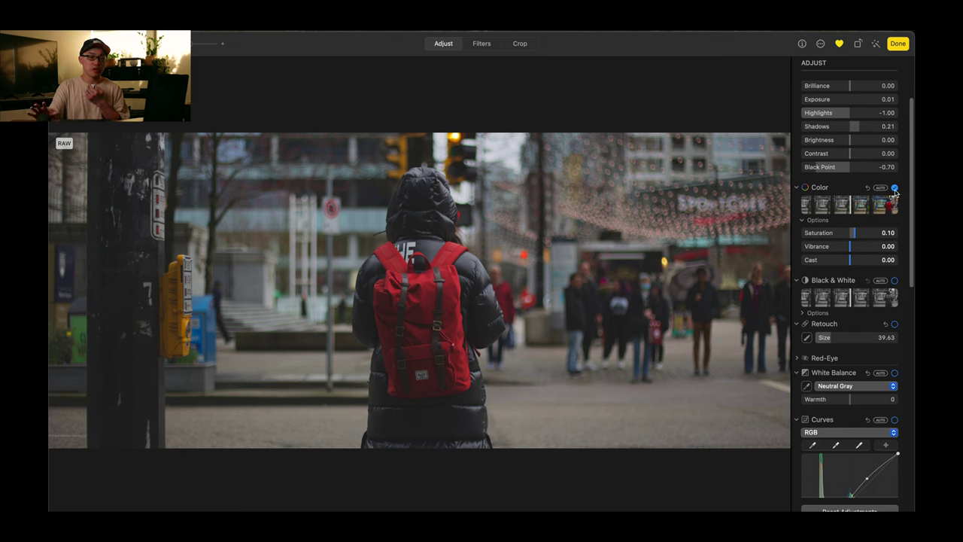
scroll(896, 301, up, 2)
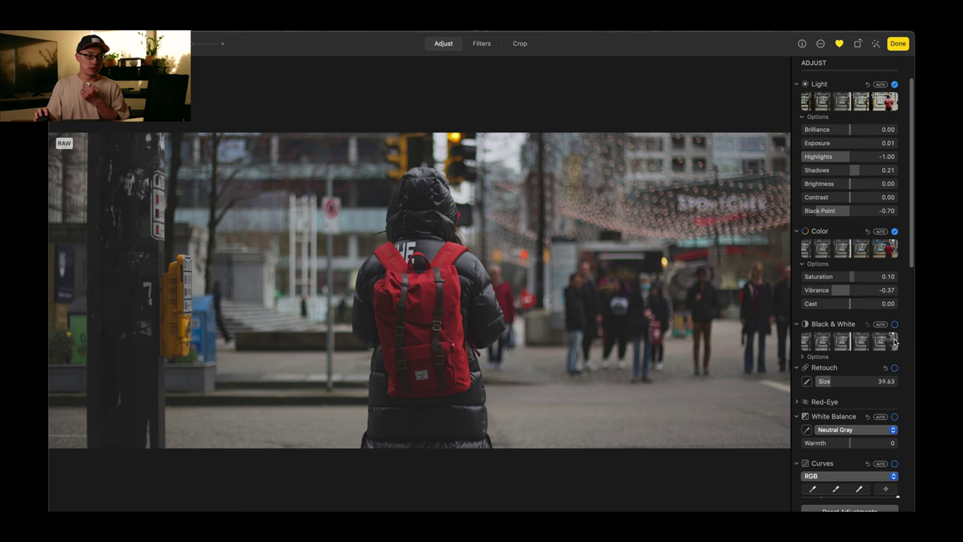
scroll(899, 301, down, 1)
scroll(910, 259, down, 1)
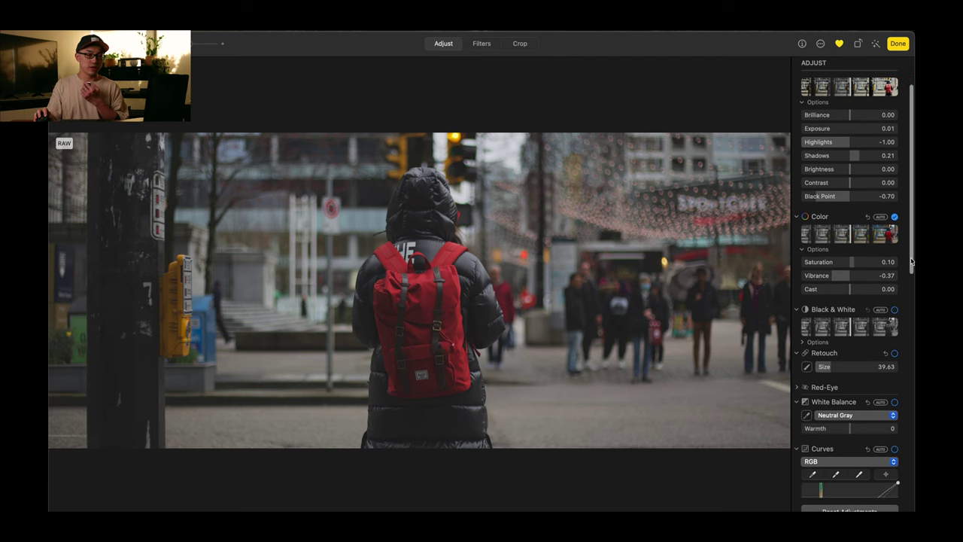
click(894, 216)
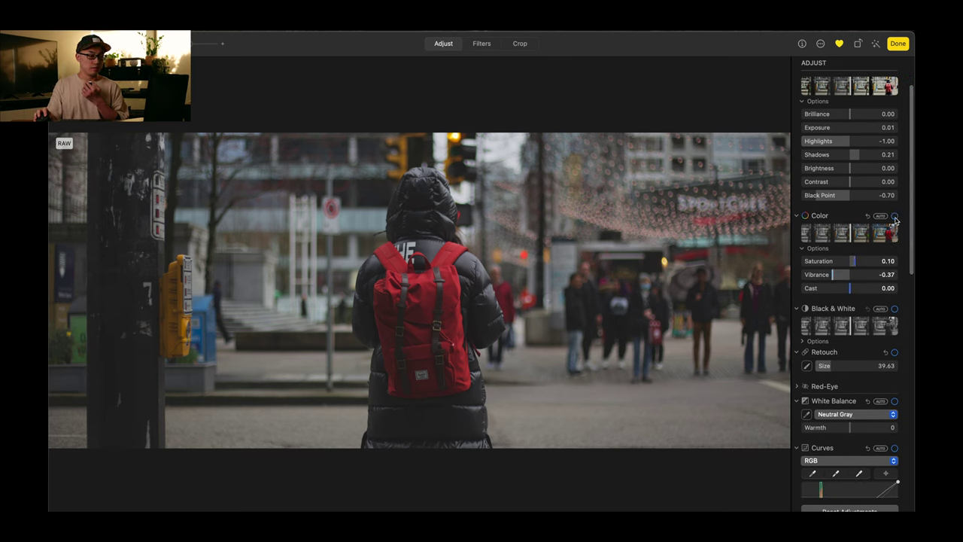
click(895, 216)
scroll(911, 216, down, 2)
drag(911, 215, 911, 249)
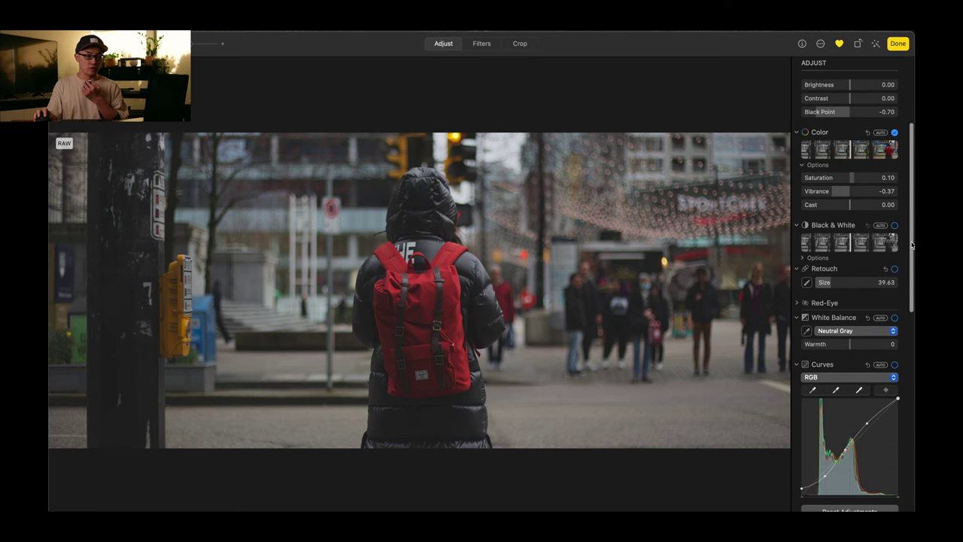
scroll(911, 248, down, 5)
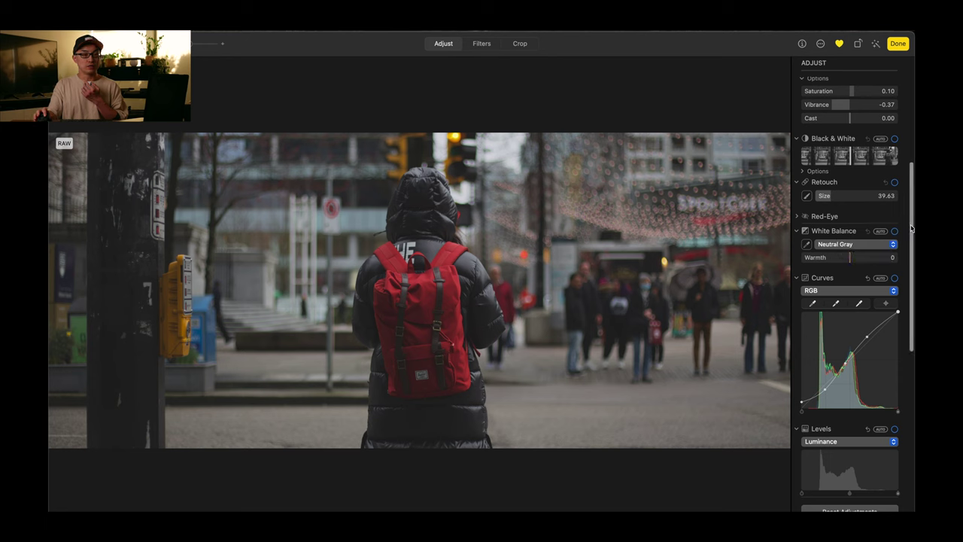
drag(910, 228, 908, 239)
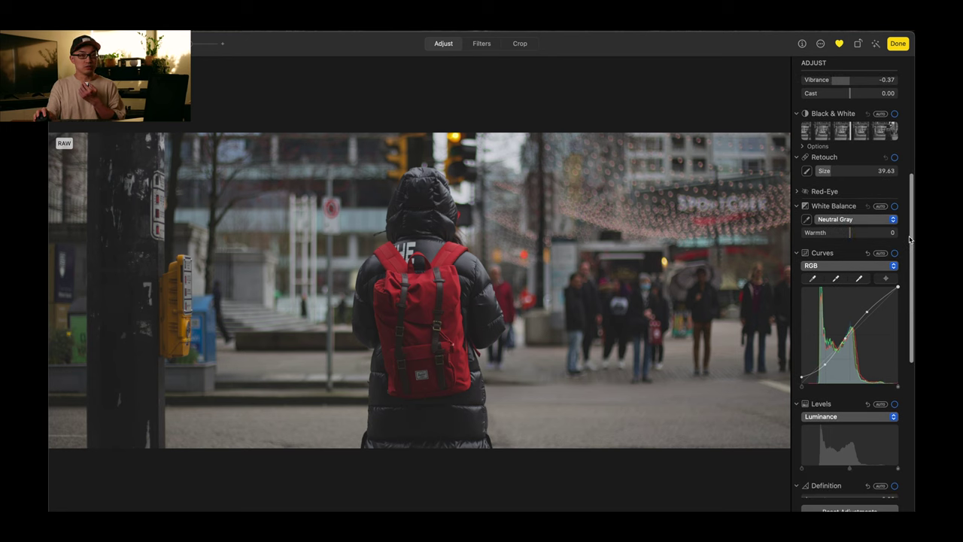
scroll(909, 240, down, 2)
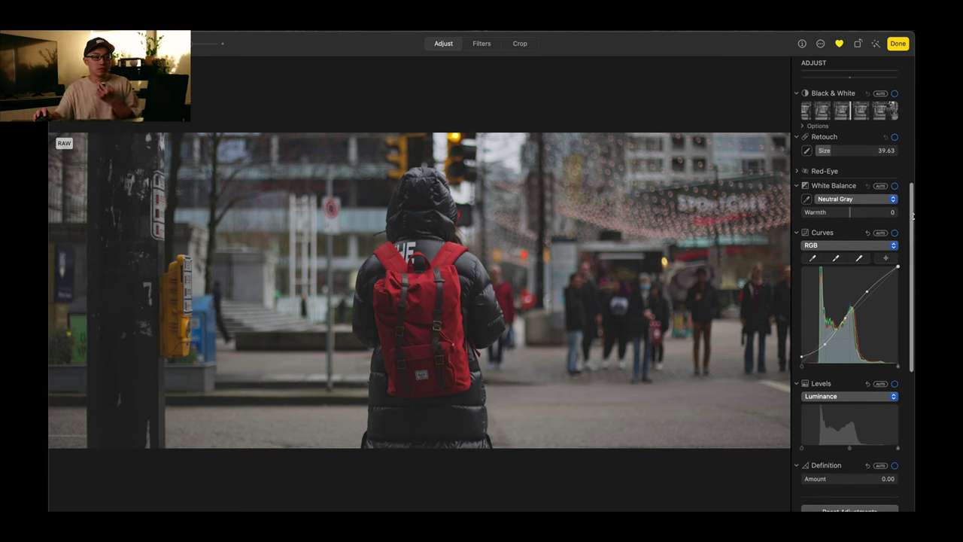
drag(913, 216, 908, 95)
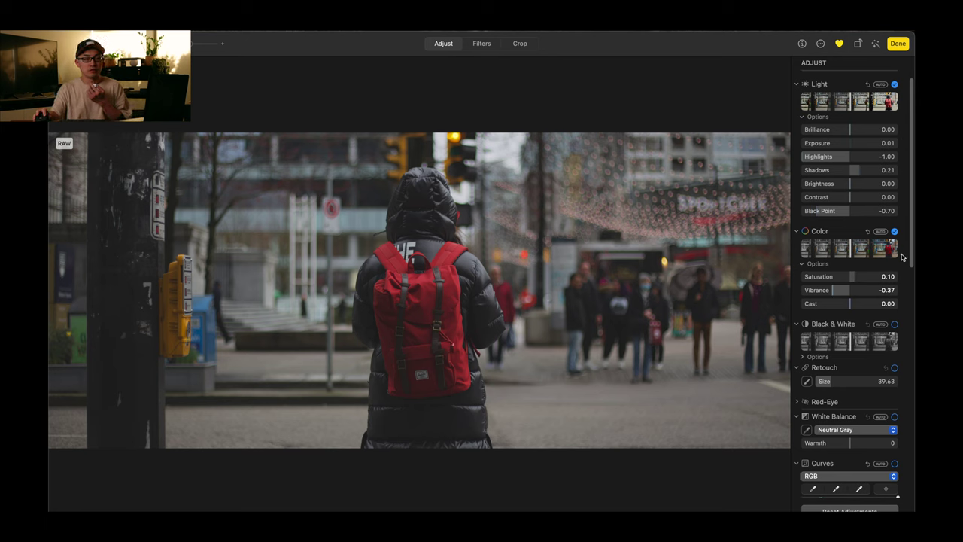
drag(910, 229, 911, 232)
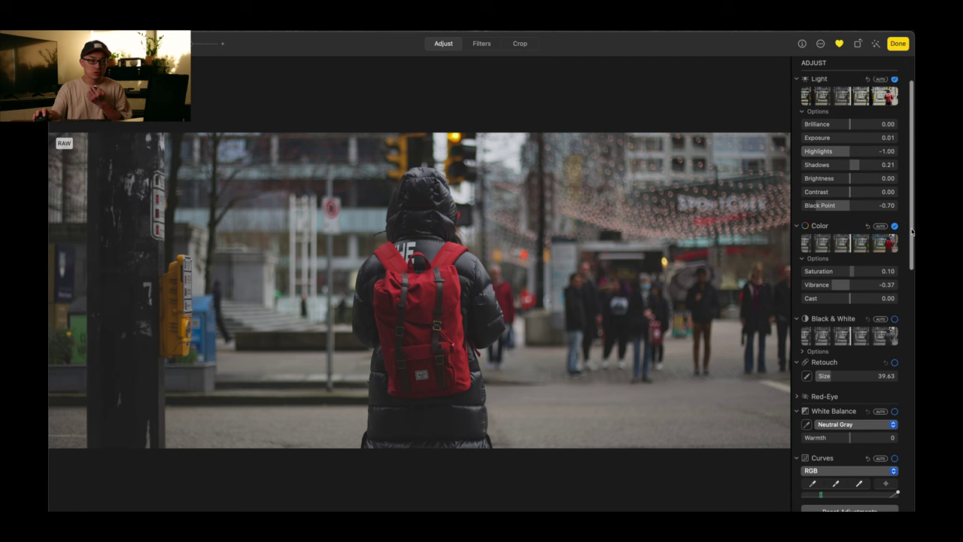
drag(911, 233, 911, 239)
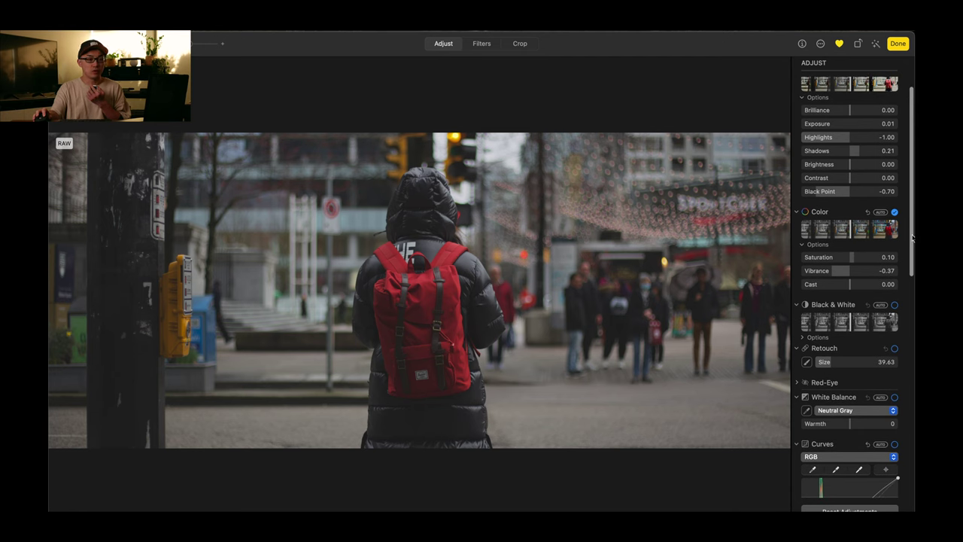
drag(912, 238, 913, 325)
Compare the RGB and Red Curves channels, ending on the Green channel curve
scroll(851, 301, down, 2)
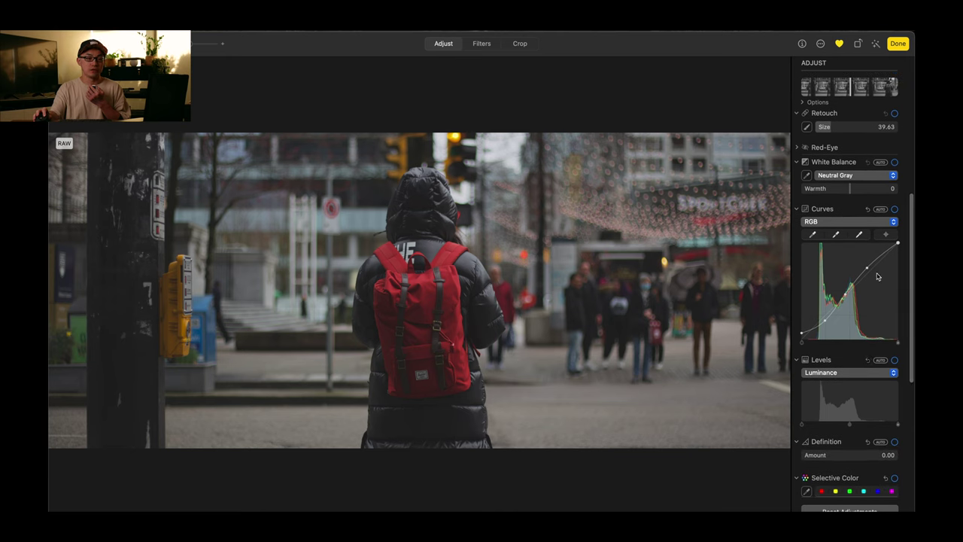
click(853, 222)
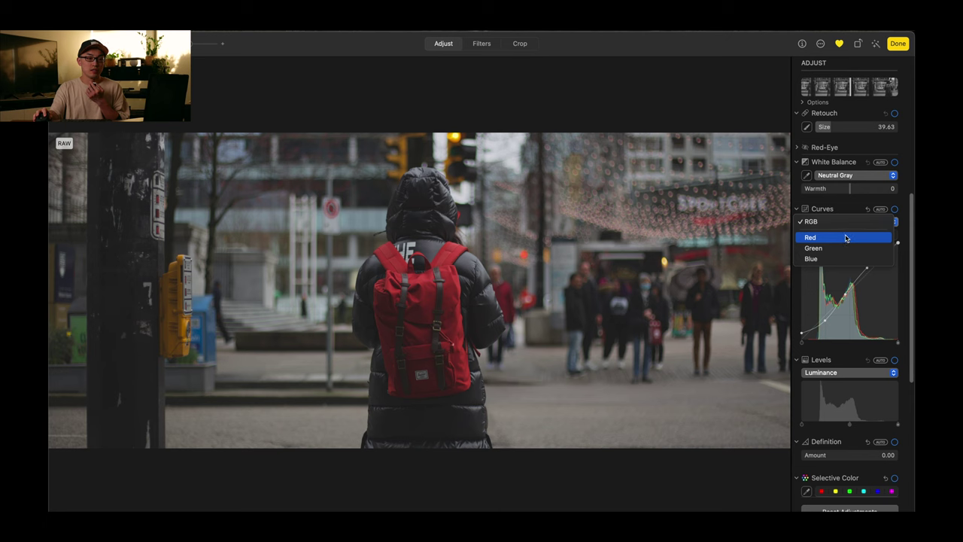
click(847, 222)
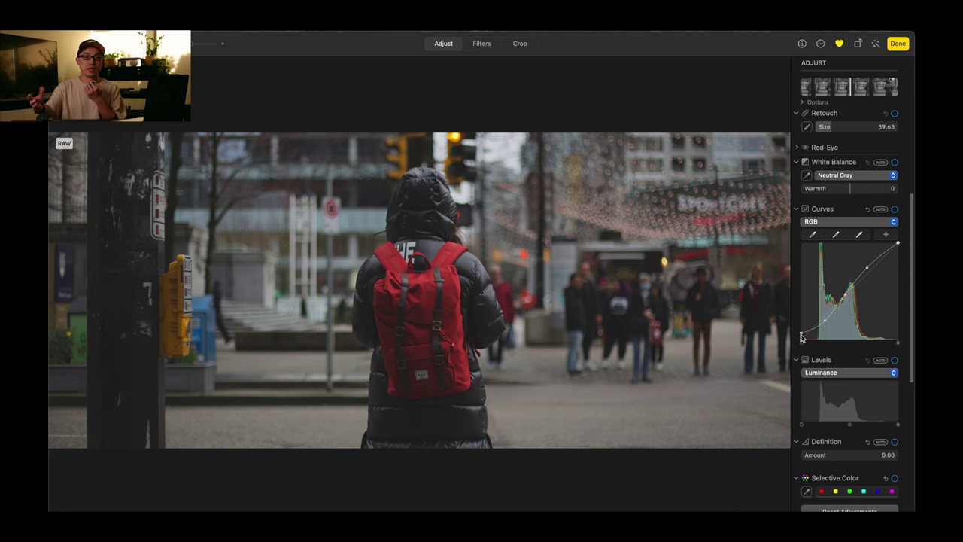
click(868, 223)
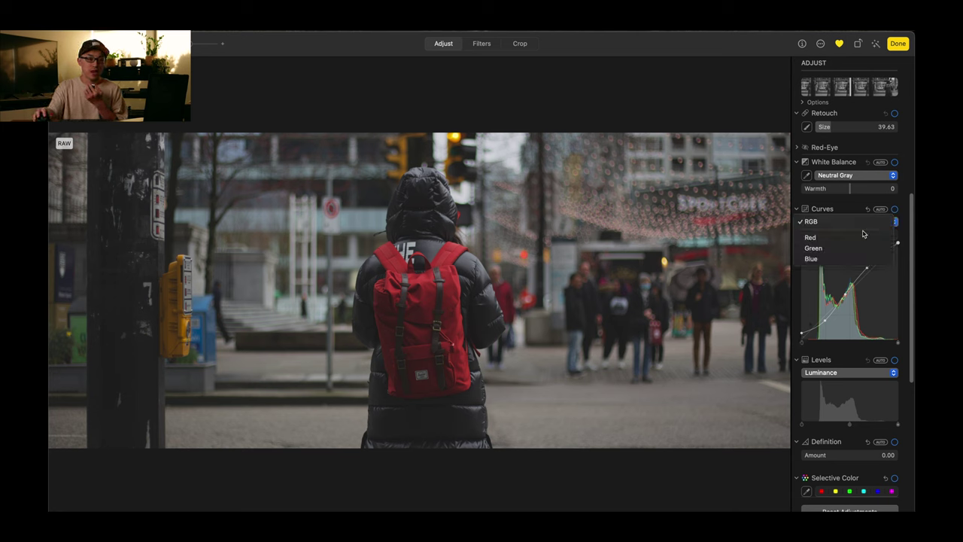
click(854, 239)
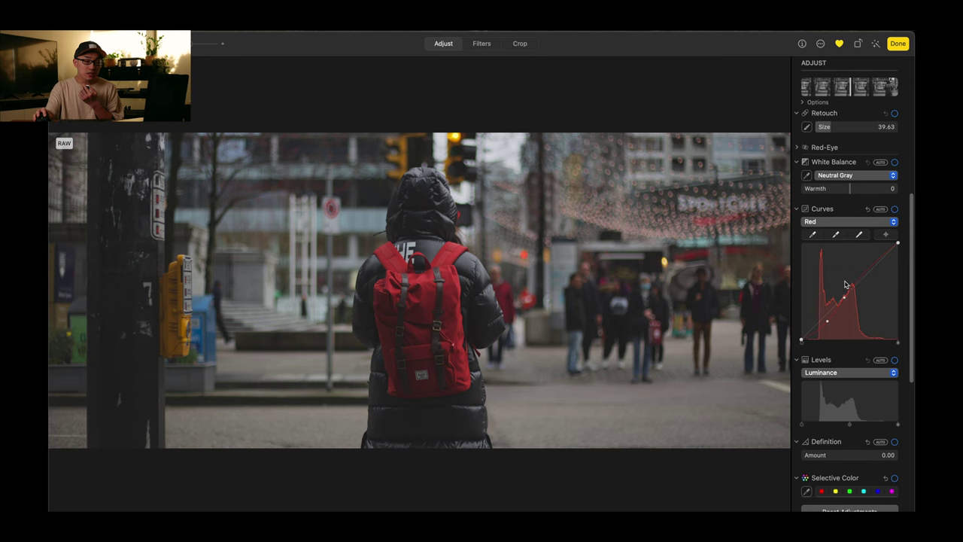
click(852, 225)
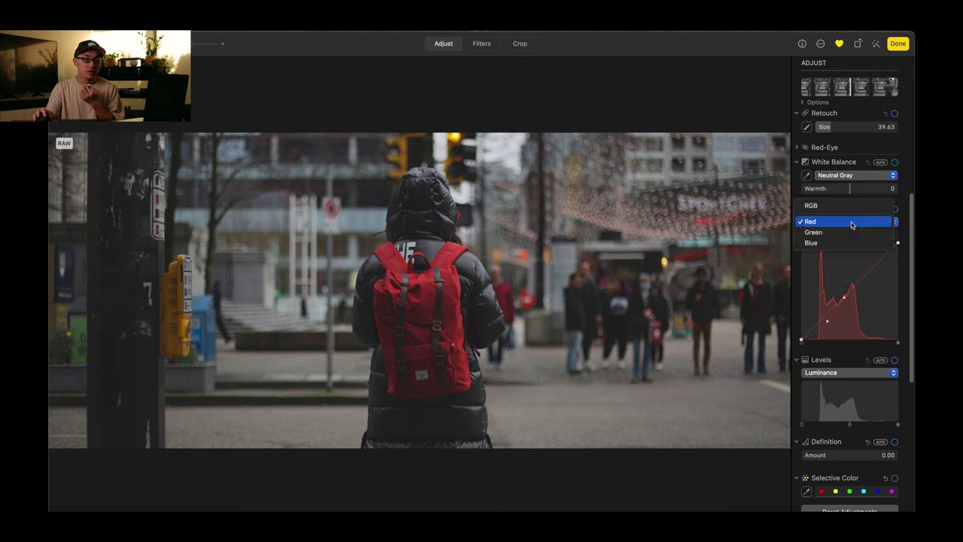
click(852, 209)
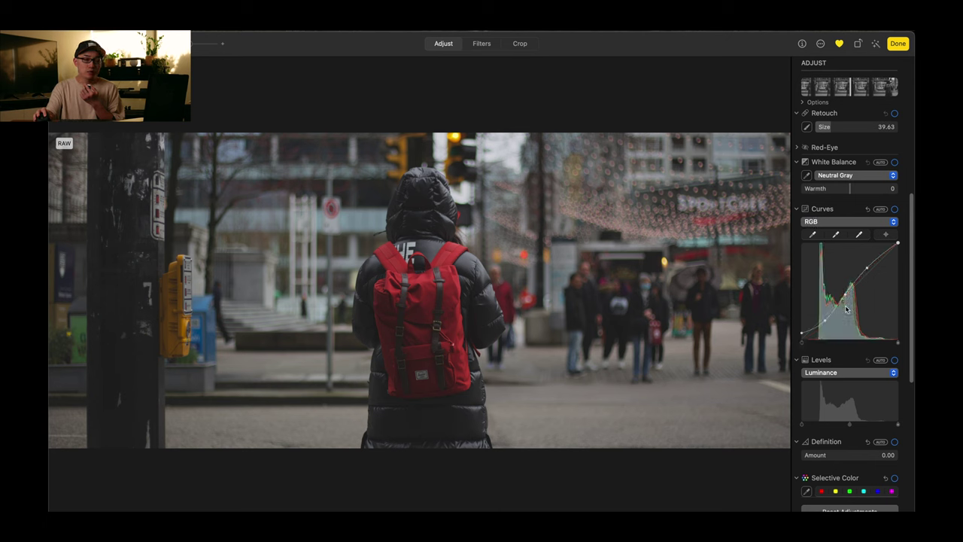
click(850, 222)
click(845, 234)
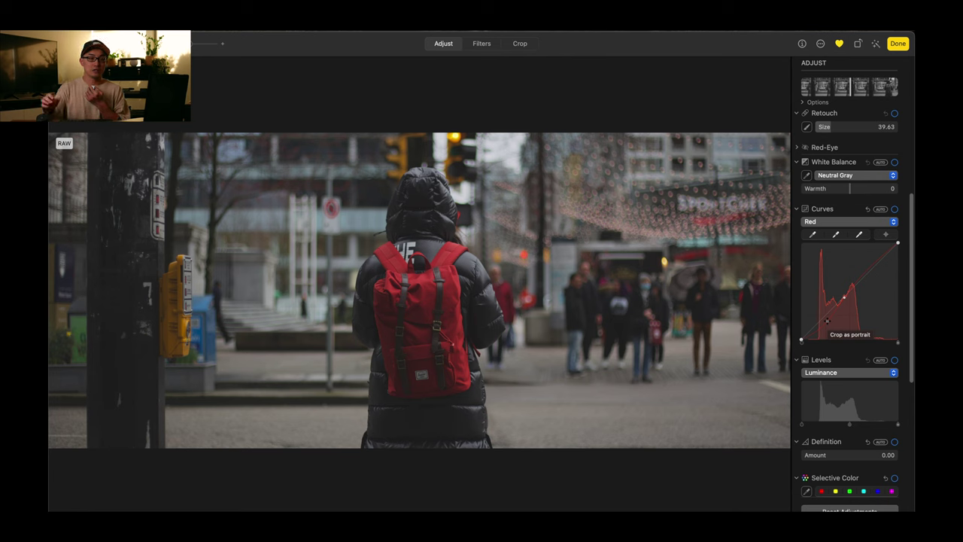
click(828, 221)
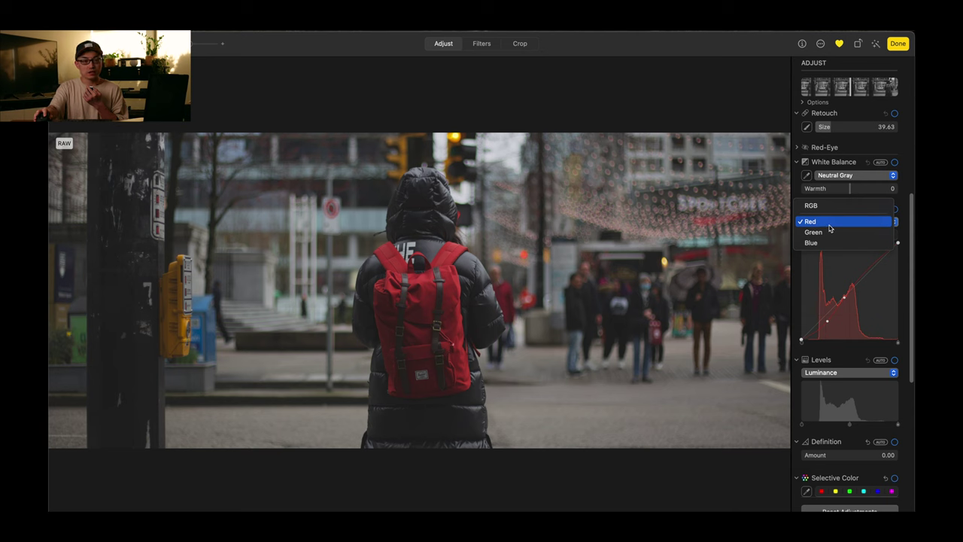
click(828, 233)
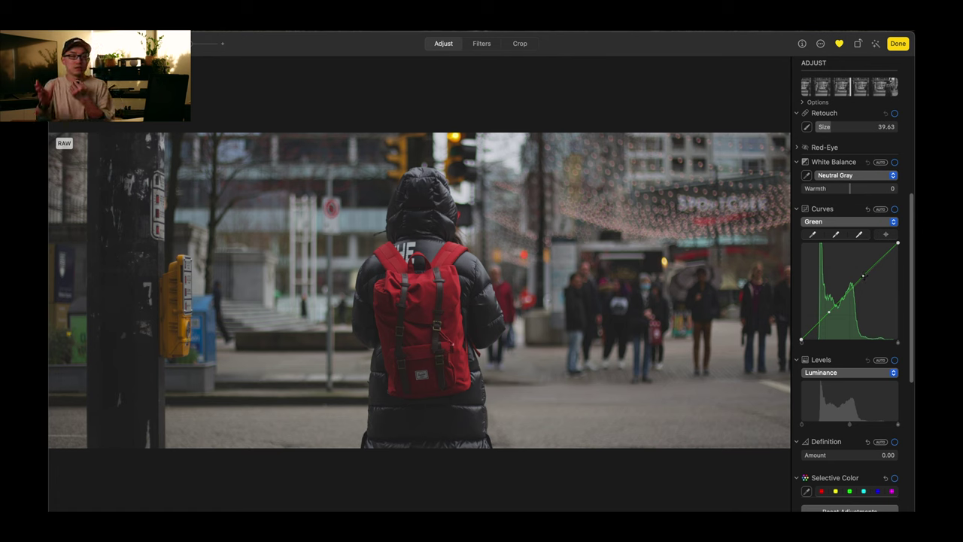
View the Blue curve, return to the combined RGB curve, and enable Curves on the photo
click(837, 223)
click(833, 232)
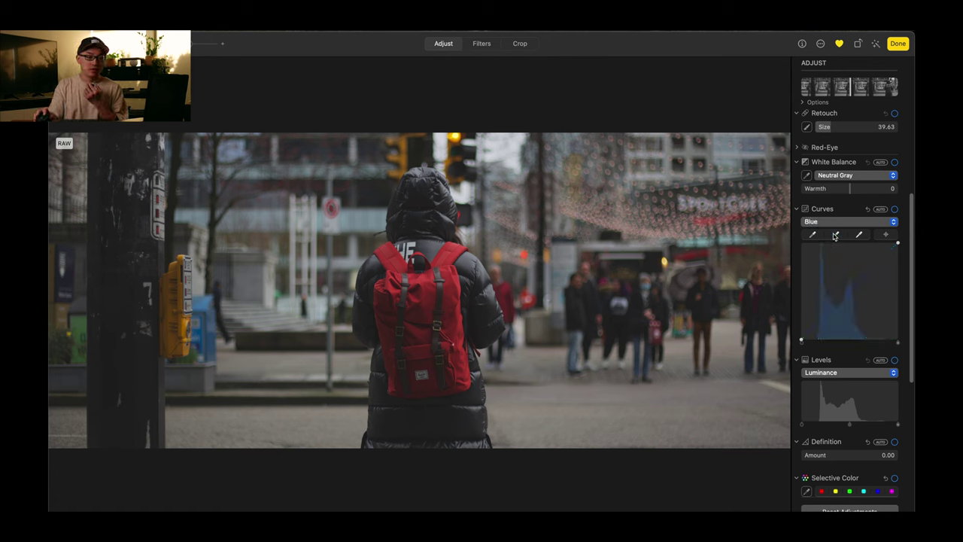
click(837, 223)
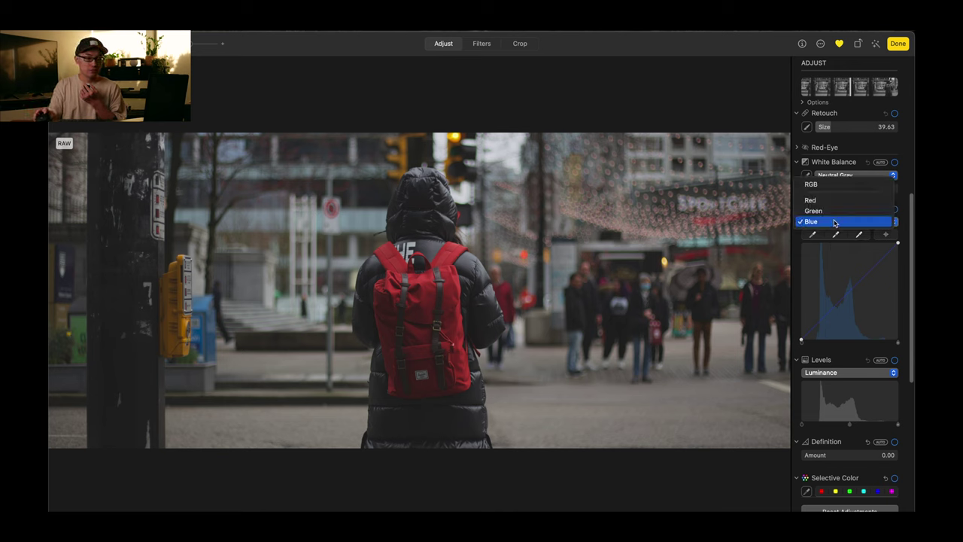
click(838, 184)
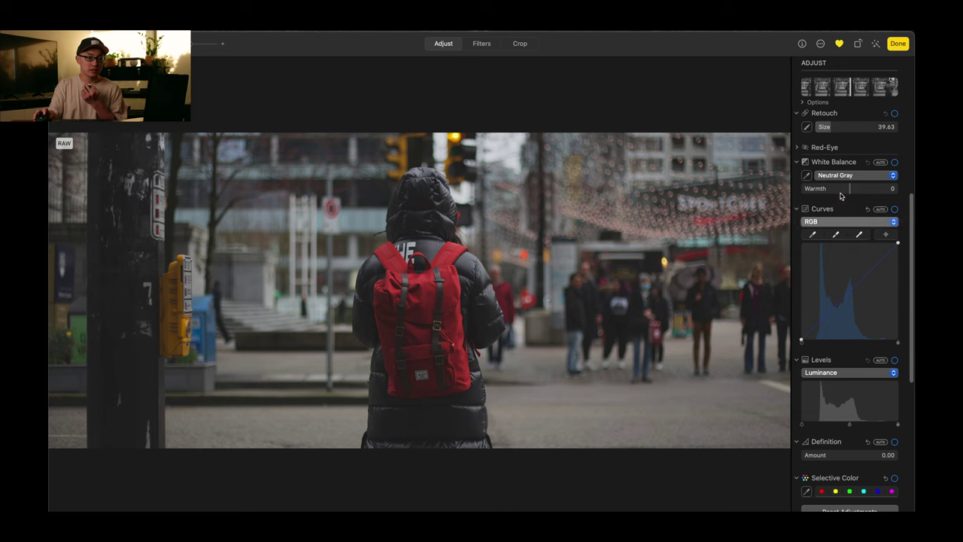
click(895, 209)
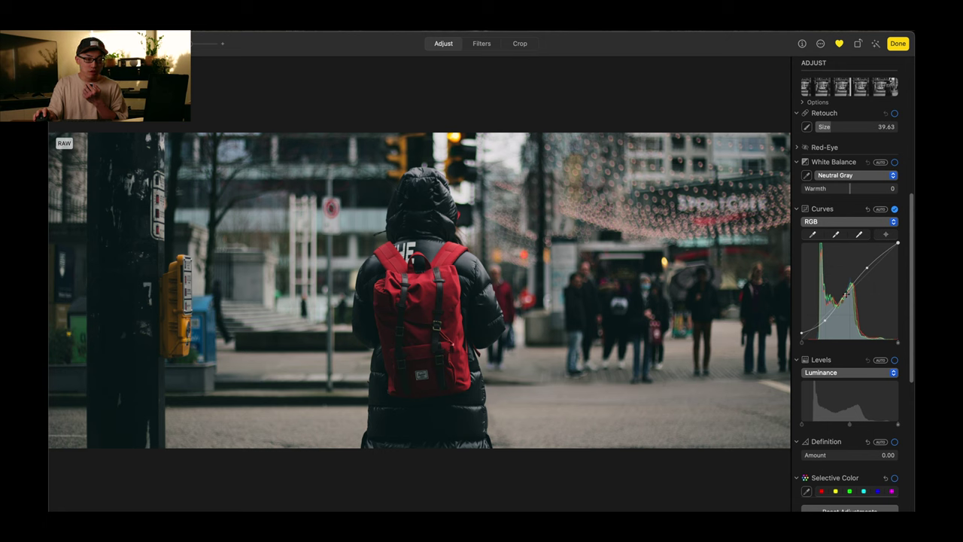
click(842, 222)
click(839, 237)
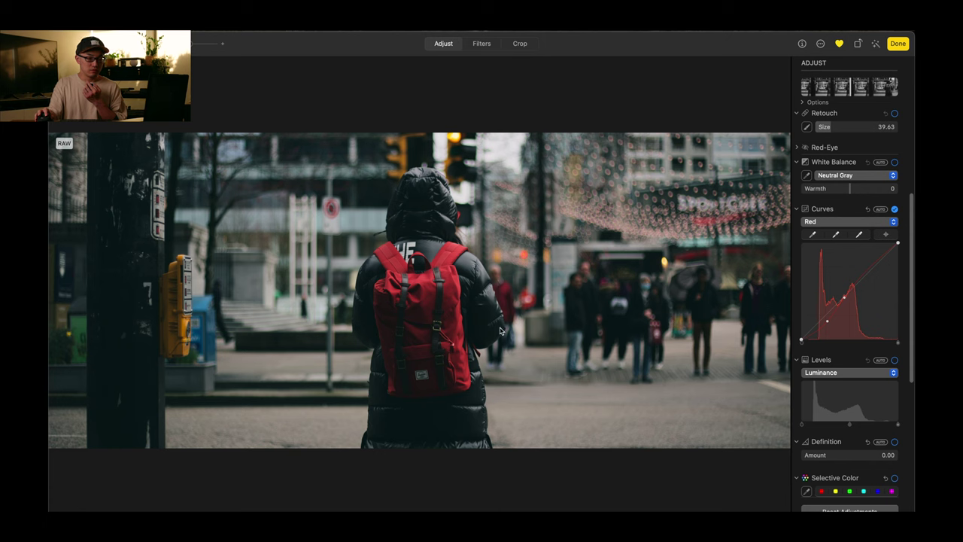
click(824, 220)
click(825, 231)
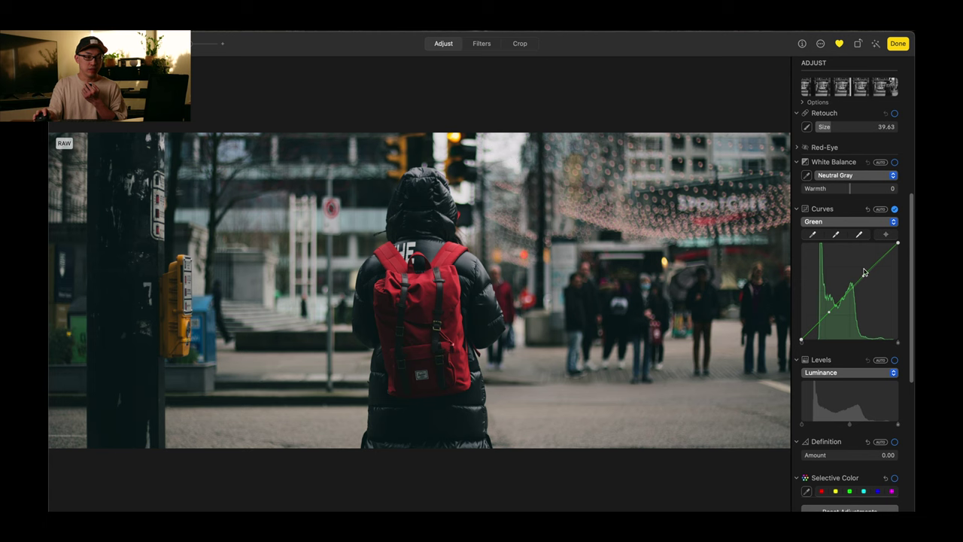
click(851, 224)
click(846, 233)
click(843, 223)
click(838, 186)
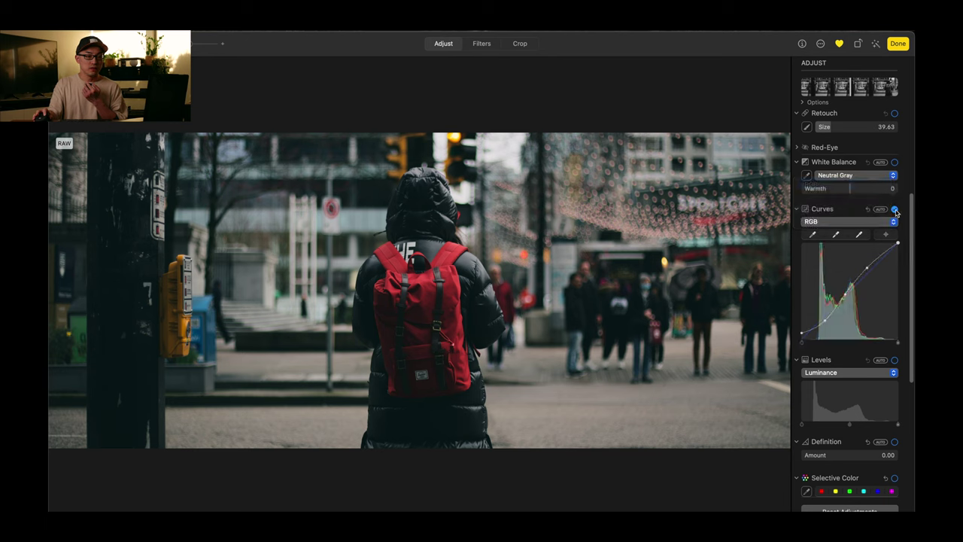
click(895, 209)
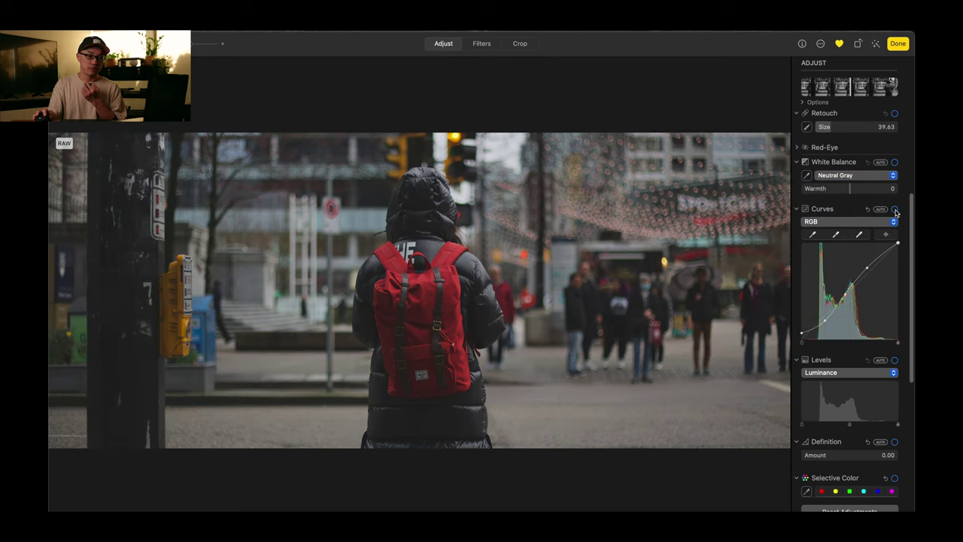
click(894, 210)
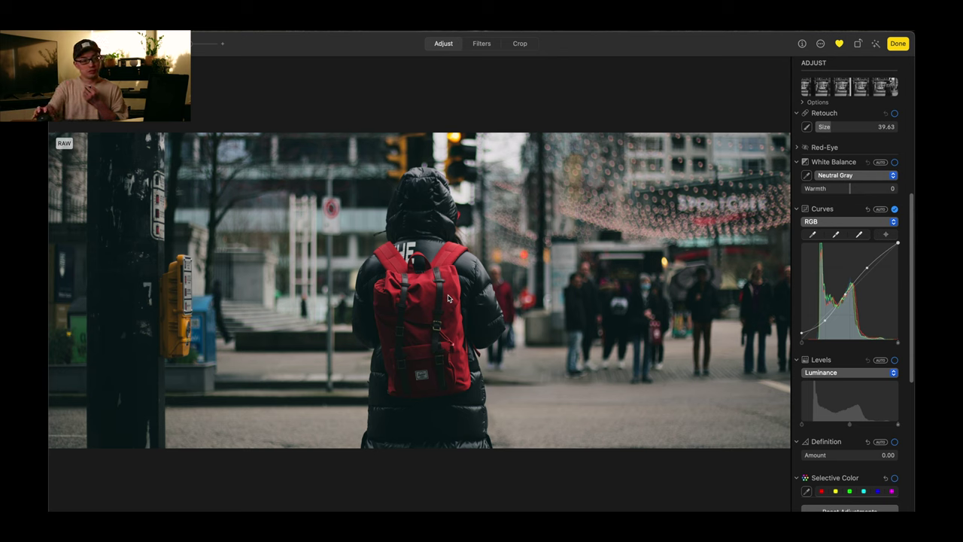
Step through green, cyan and magenta swatches, ending on reds: Hue -5.99, Saturation 15.51, Luminance -8.50
drag(911, 260, 910, 364)
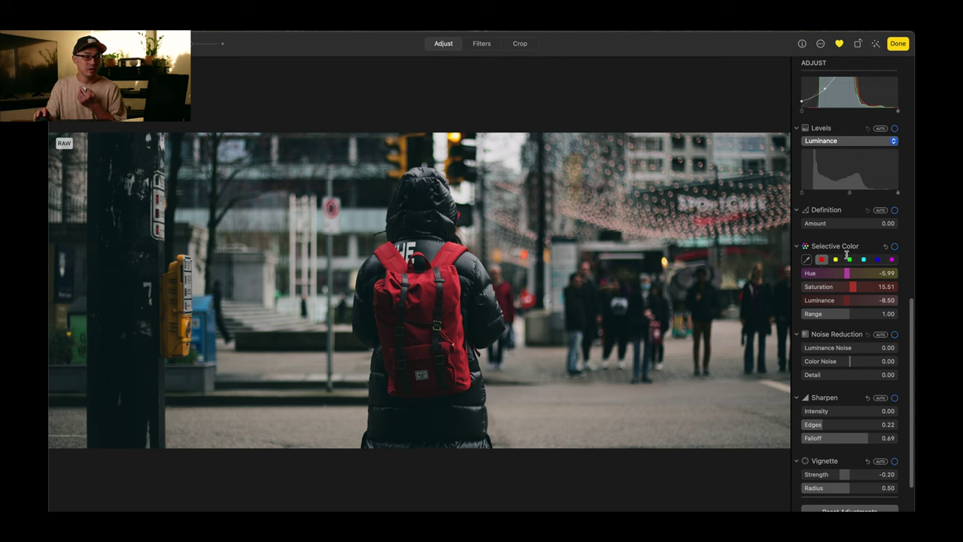
click(835, 259)
click(850, 259)
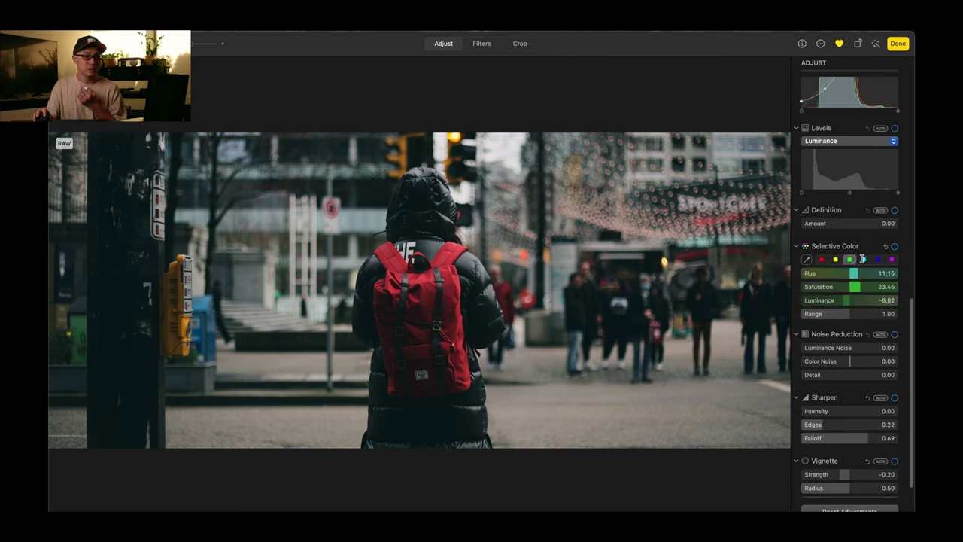
click(863, 260)
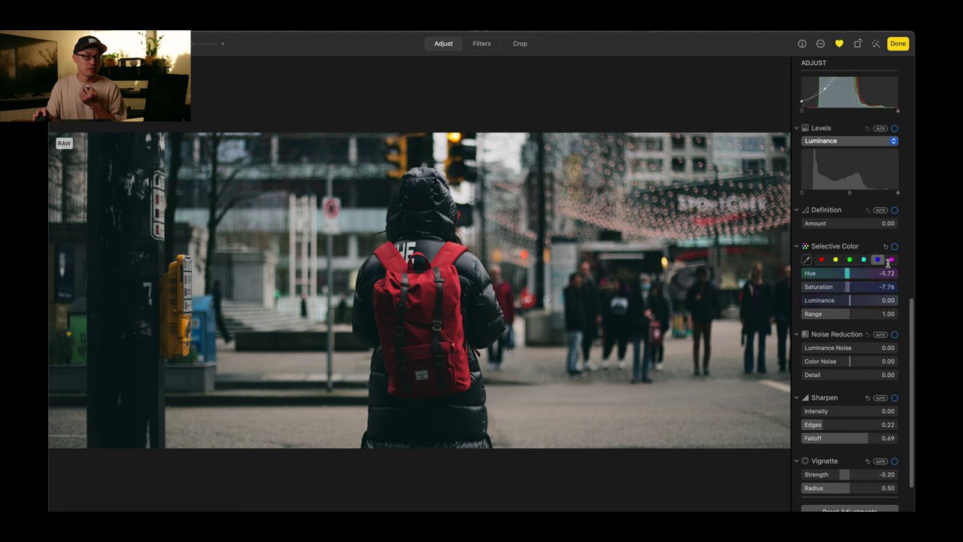
click(891, 260)
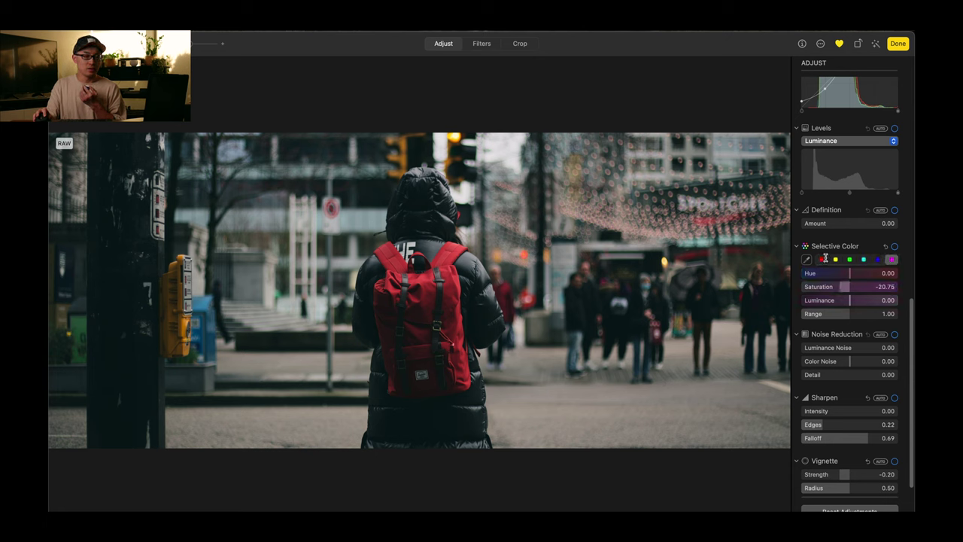
click(823, 260)
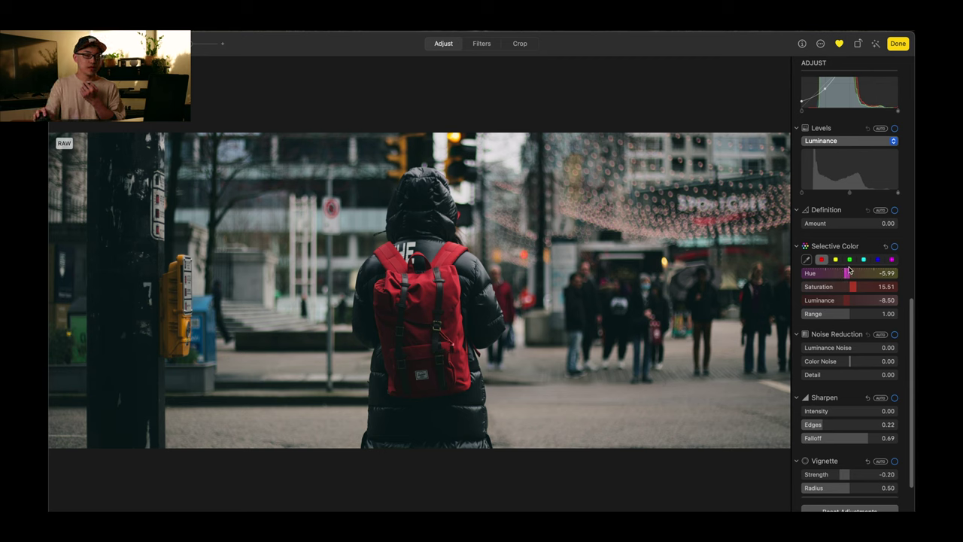
Toggle Selective Color for a before/after, view yellows (Hue -9.46, Saturation 23.37), and leave it on
click(894, 246)
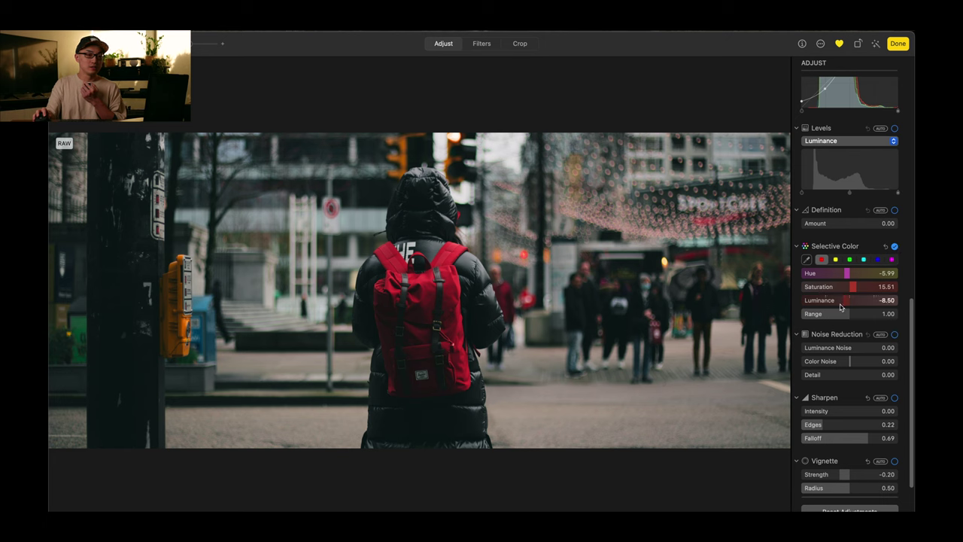
click(895, 247)
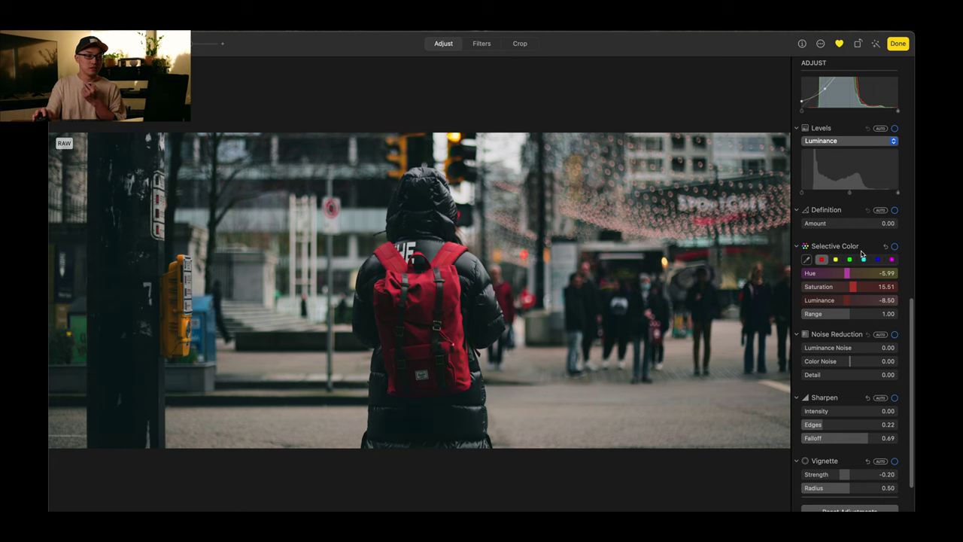
click(835, 259)
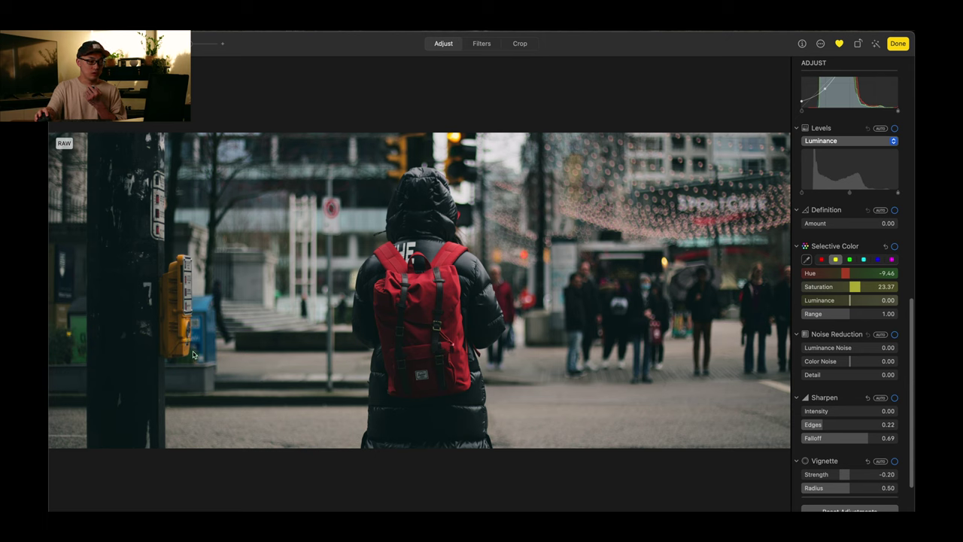
click(894, 247)
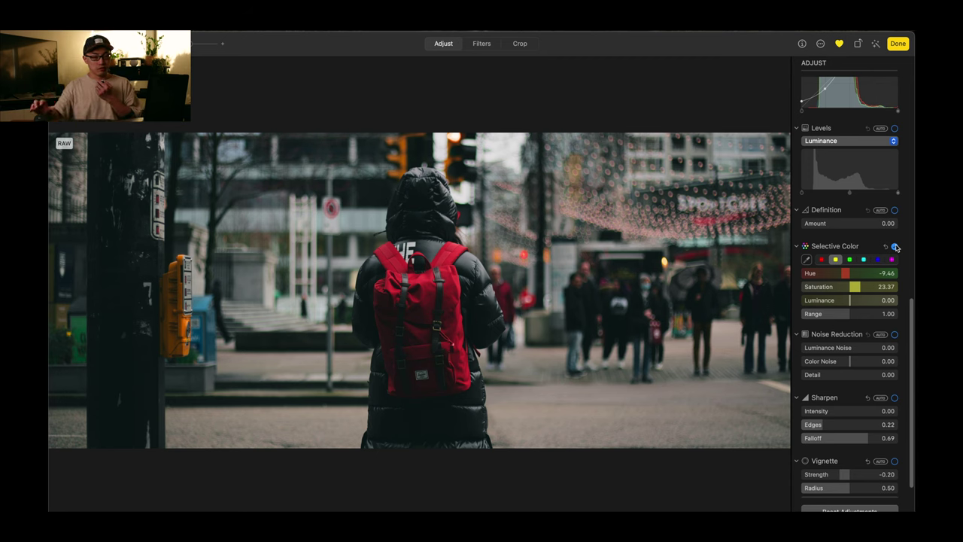
Review green and cyan with before/after toggles, then push the cyan Hue to -60.00
click(849, 259)
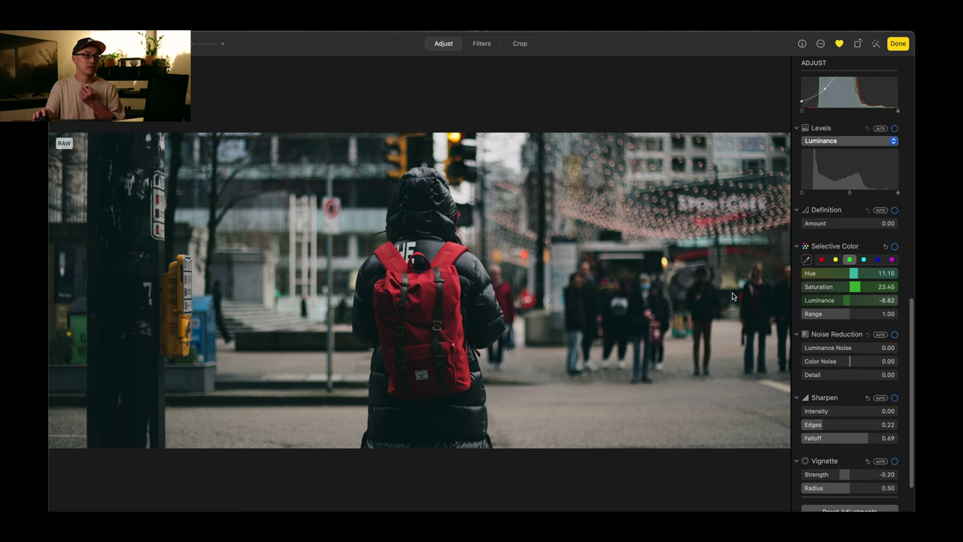
click(894, 247)
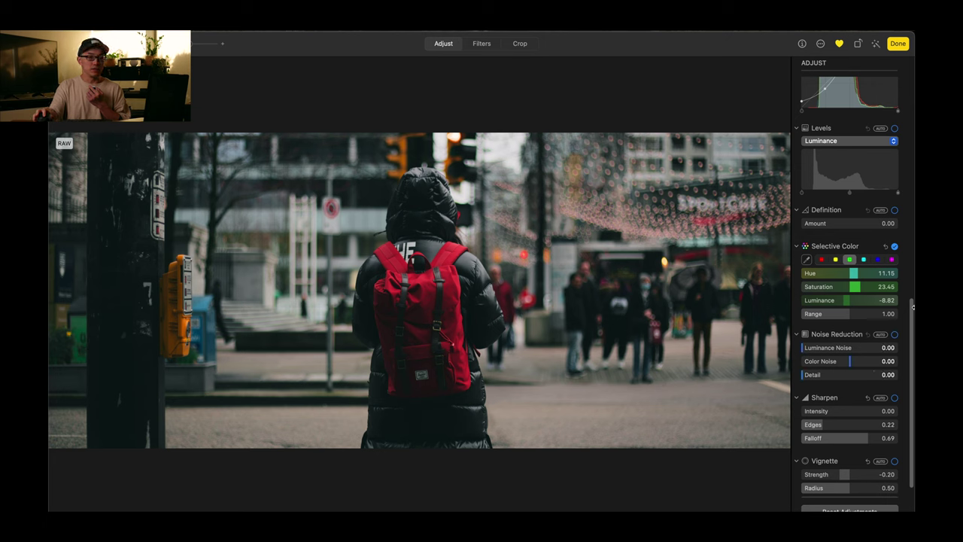
click(896, 248)
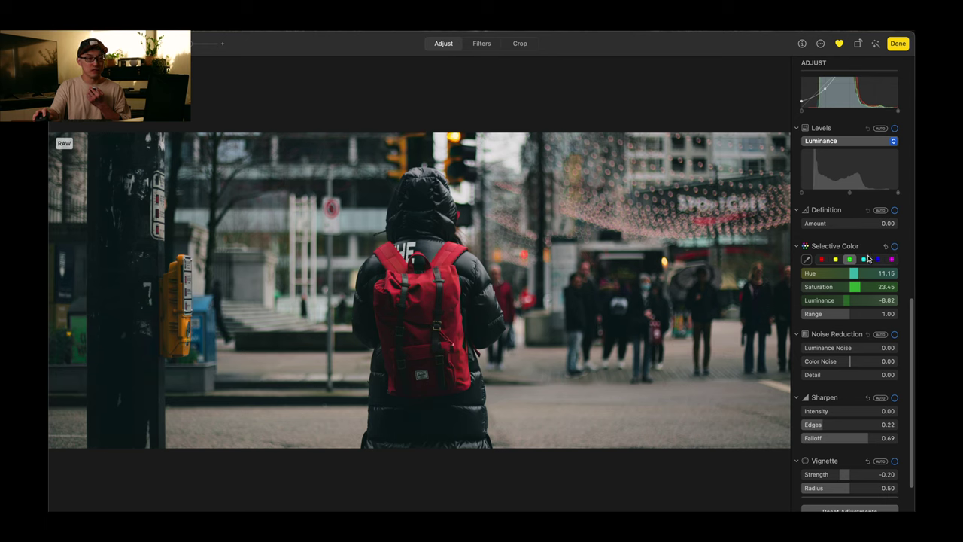
click(864, 259)
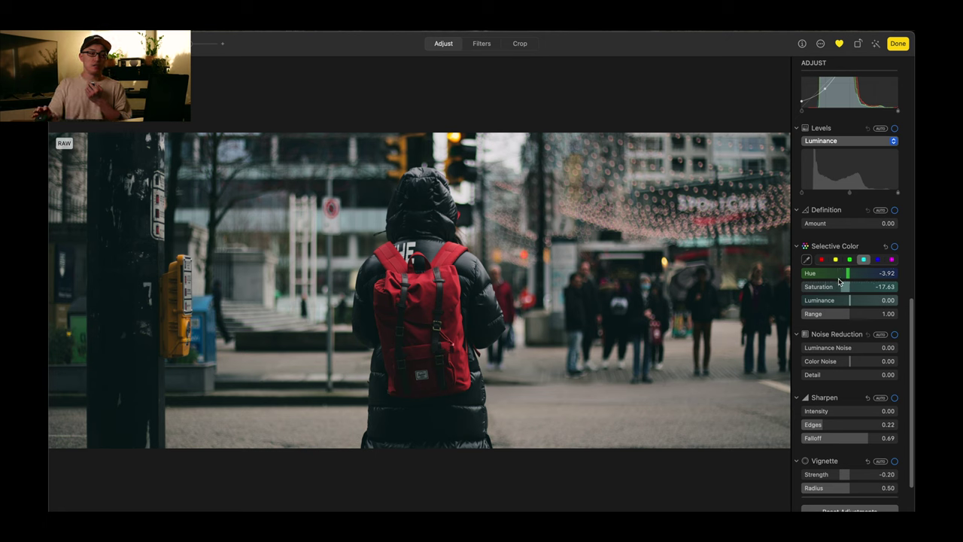
click(894, 246)
drag(841, 280, 790, 281)
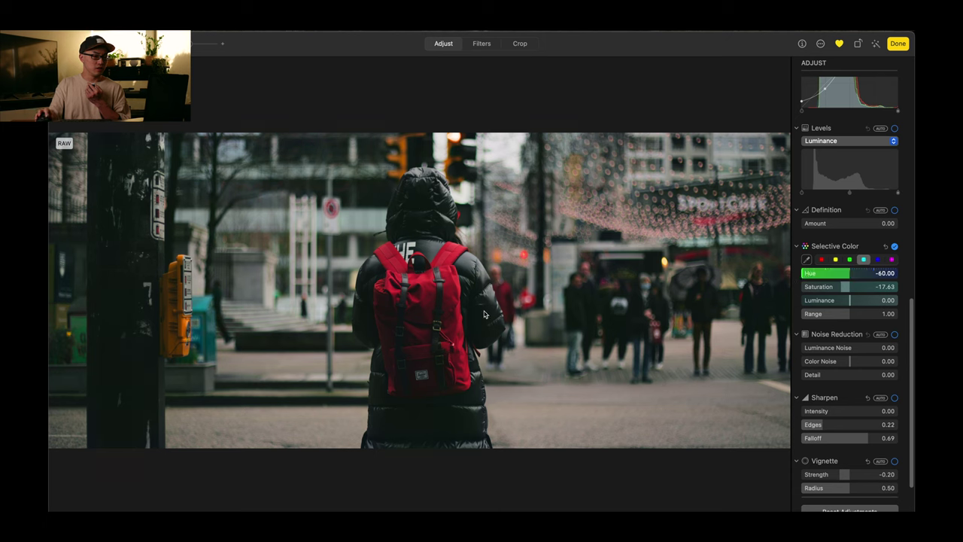
Test extreme Hue shifts on cyan and blue, revert them to -3.92 and -5.72, then view magenta
drag(808, 279, 721, 292)
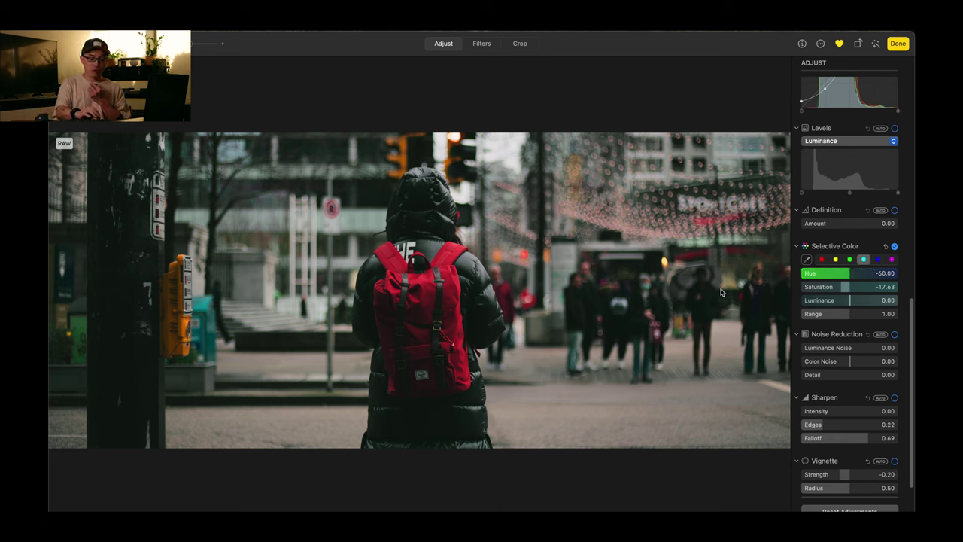
key(super+z)
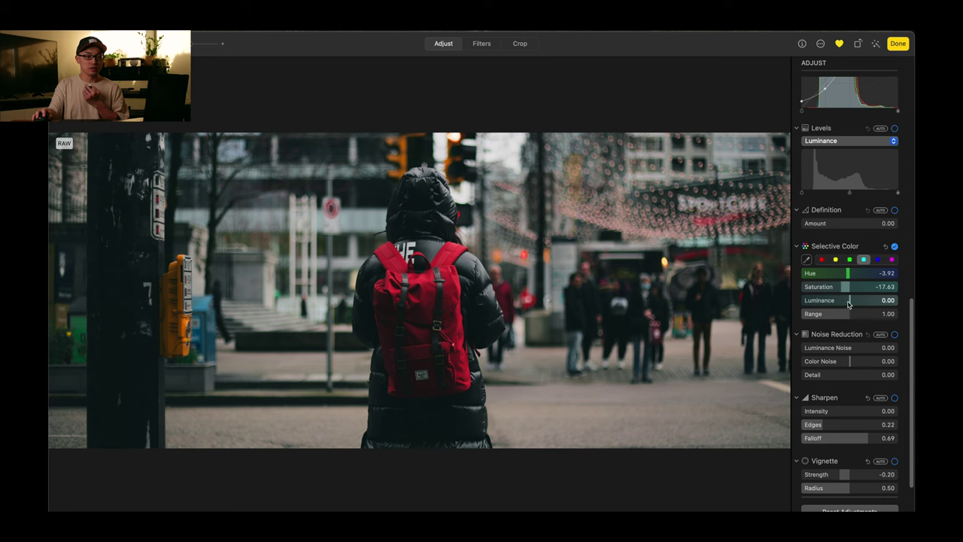
click(877, 260)
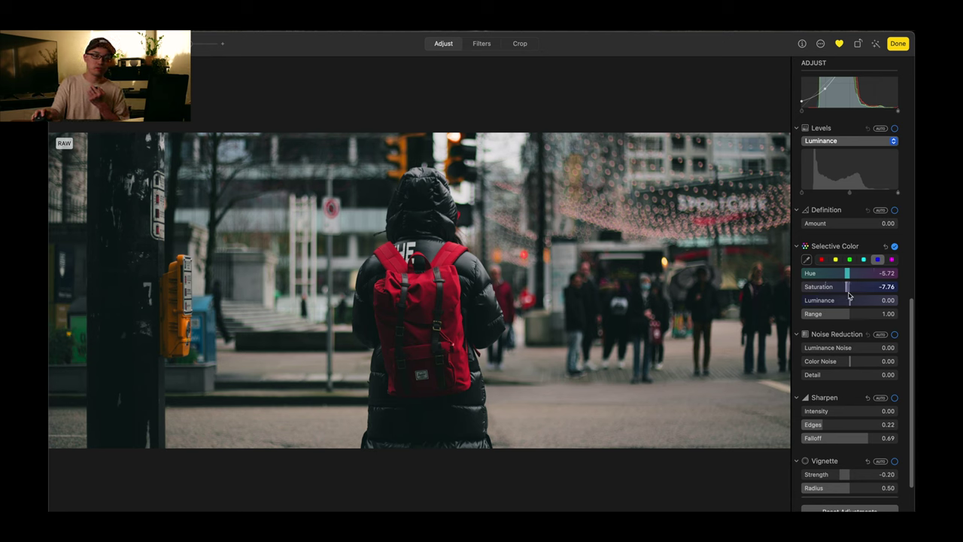
drag(847, 277, 778, 271)
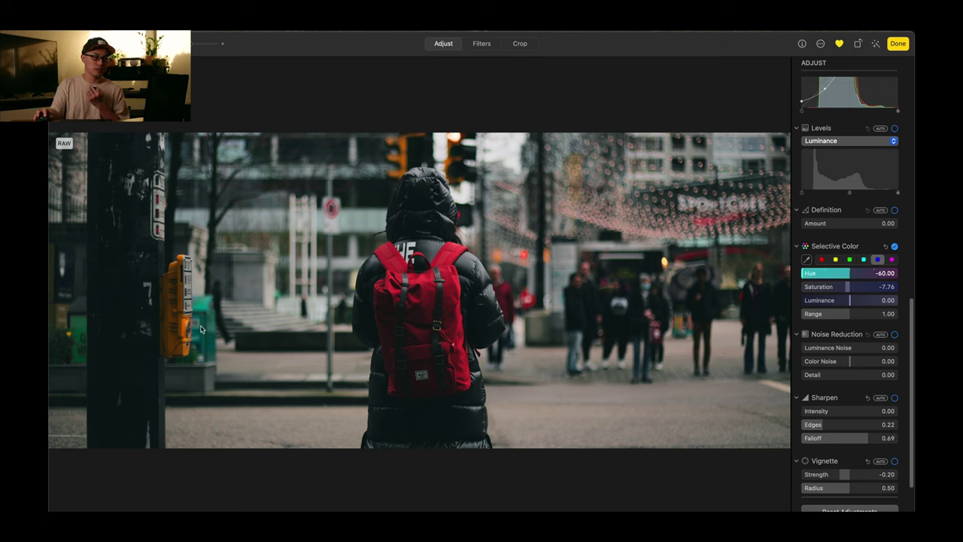
drag(794, 291, 771, 286)
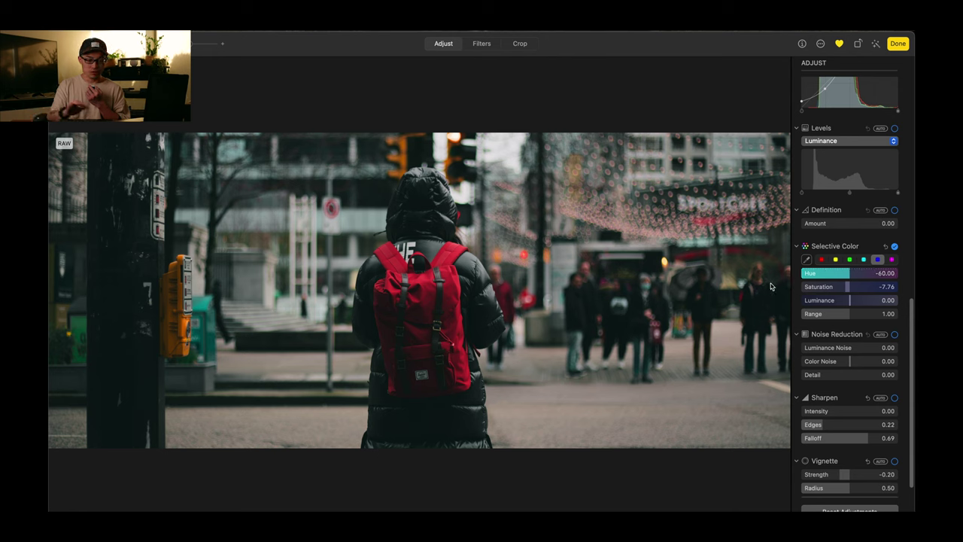
key(super+z)
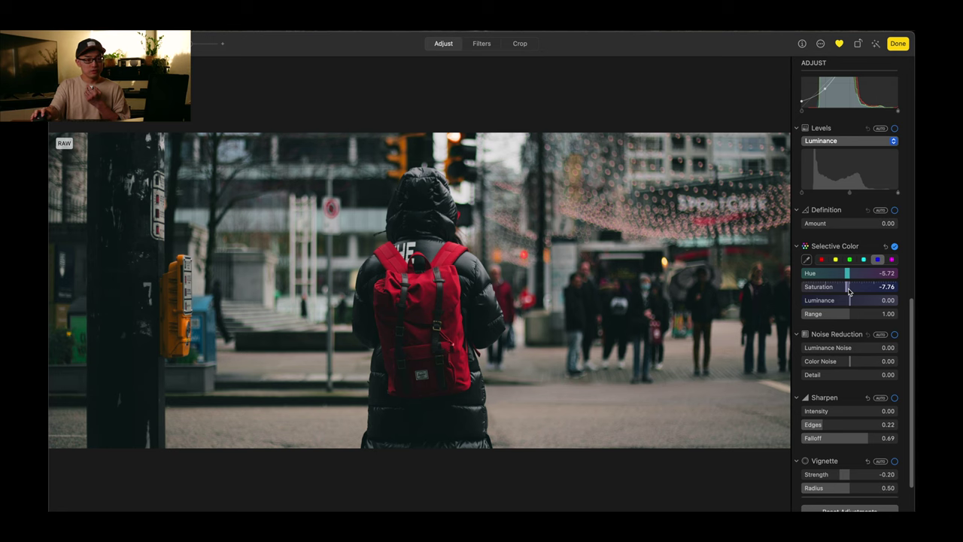
click(891, 260)
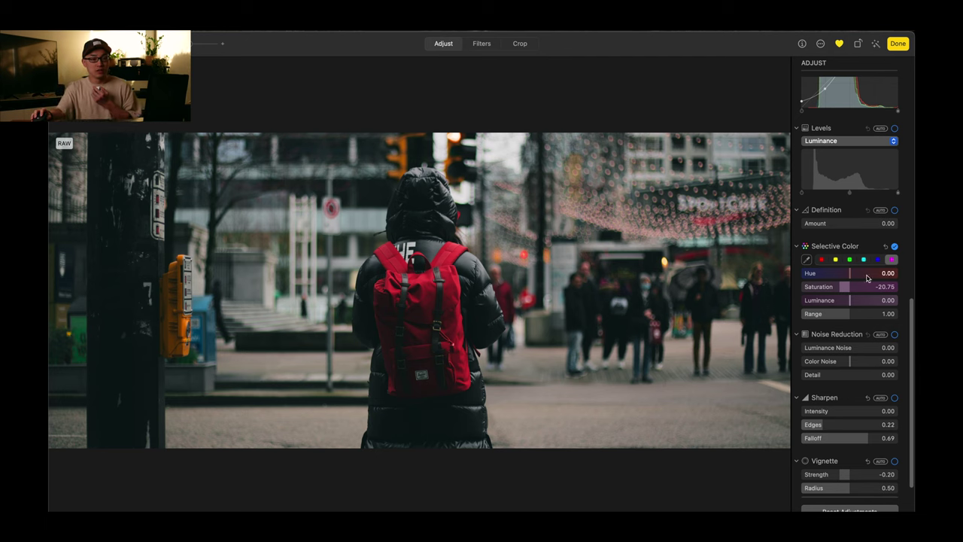
Cycle through the red, yellow, green, cyan, blue and magenta swatches, ending on red (Hue -5.99, Saturation 15.51)
click(822, 259)
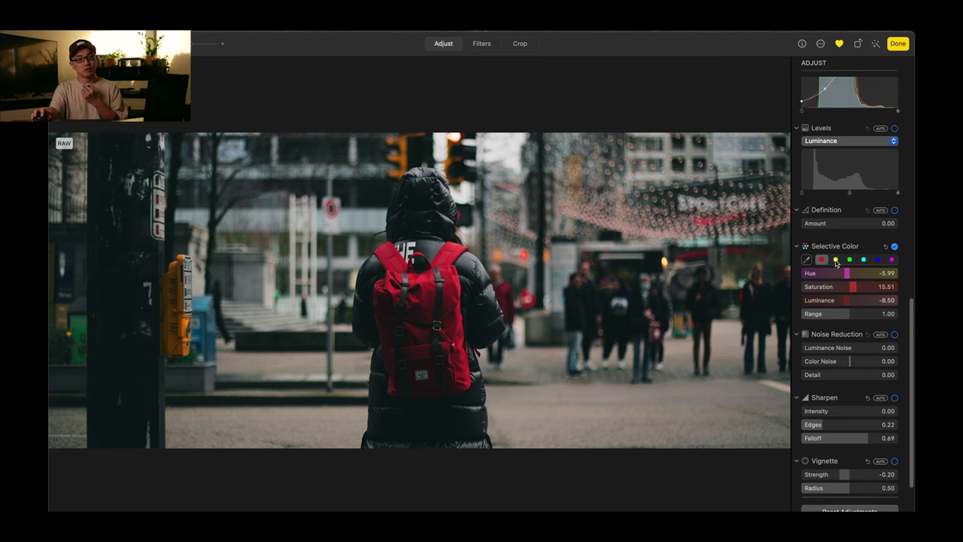
click(835, 260)
click(849, 260)
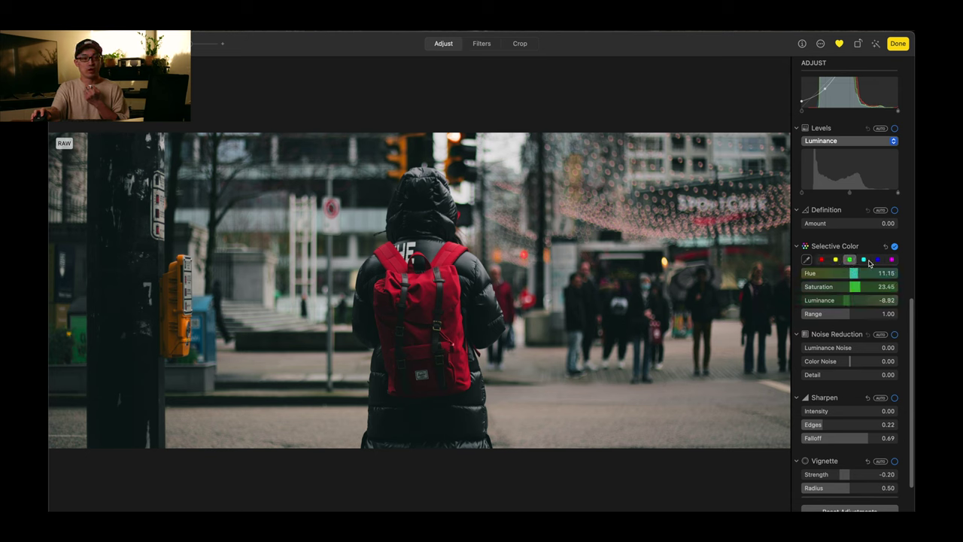
click(864, 261)
click(877, 260)
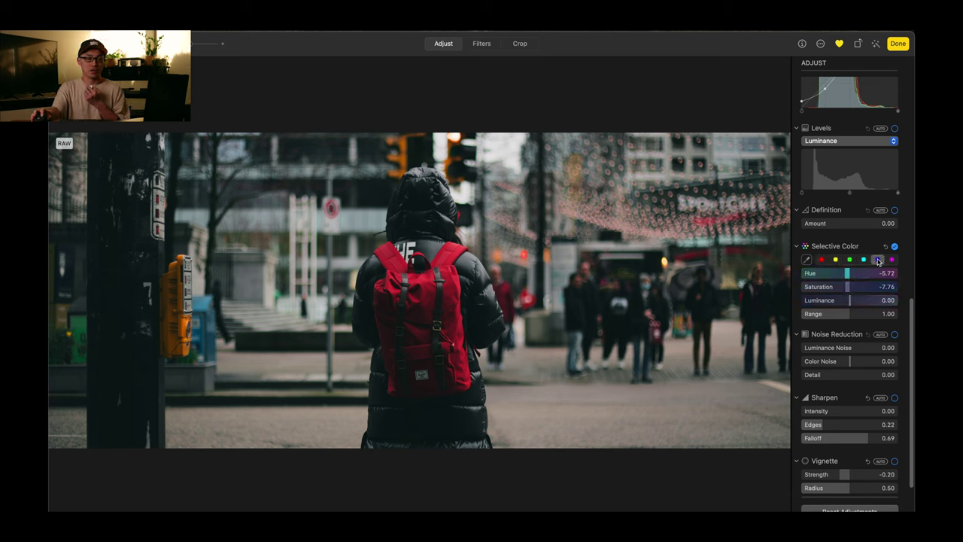
click(891, 260)
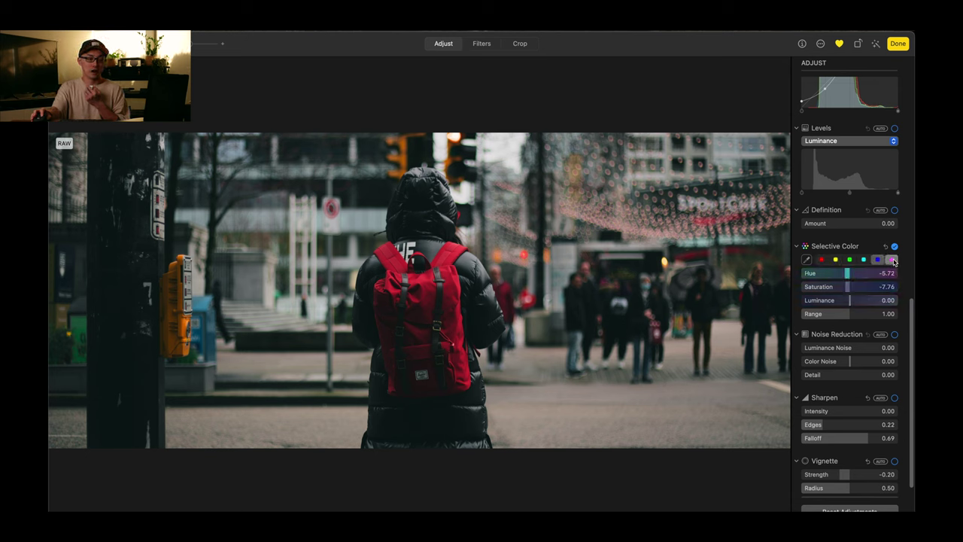
click(821, 260)
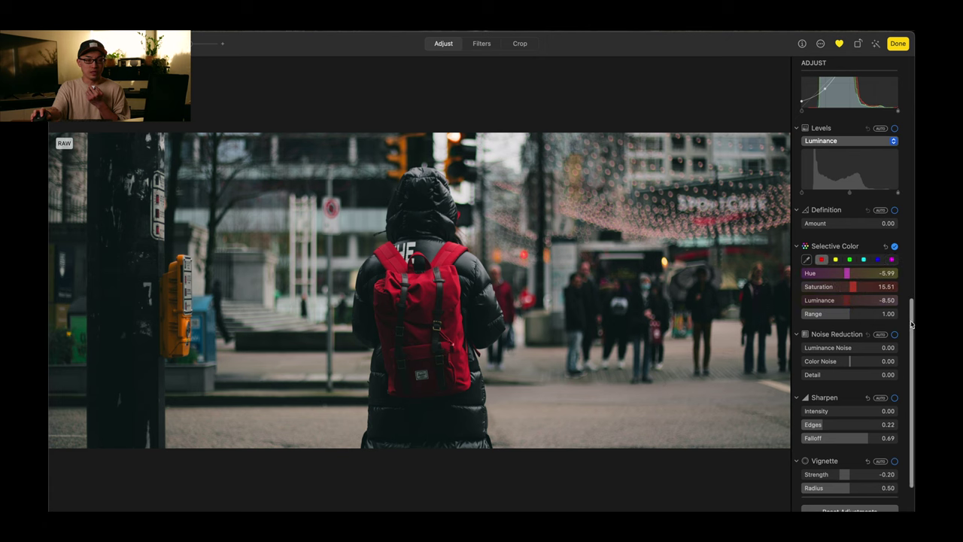
scroll(911, 324, down, 1)
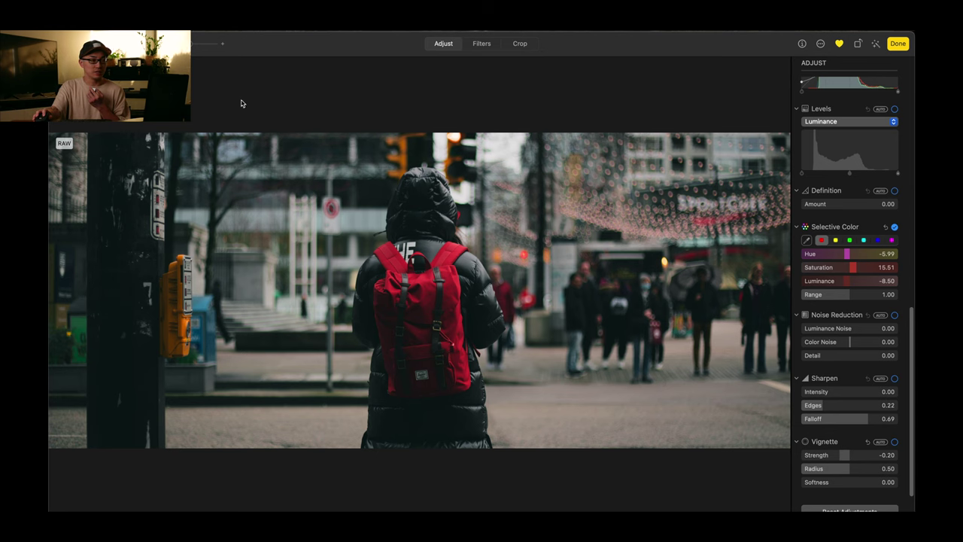
drag(200, 43, 212, 45)
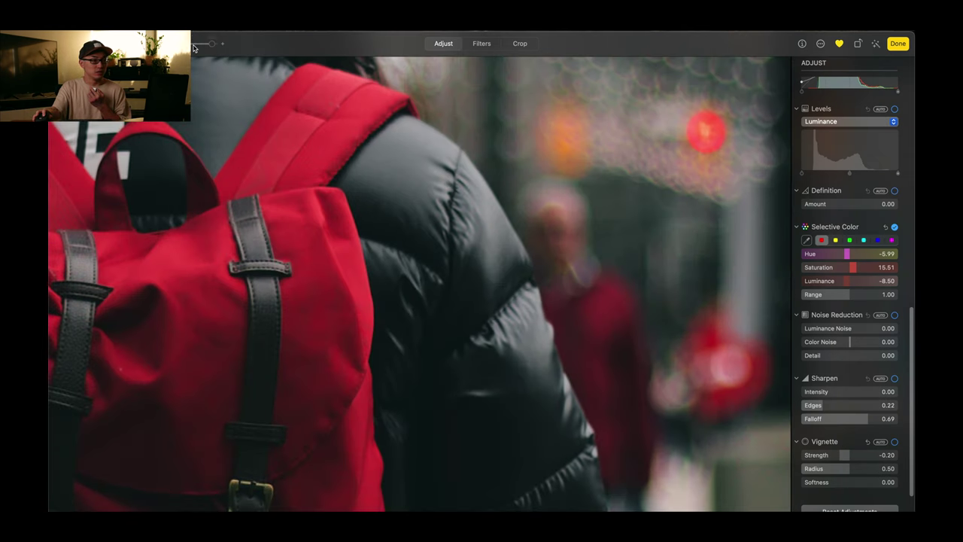
drag(212, 44, 194, 45)
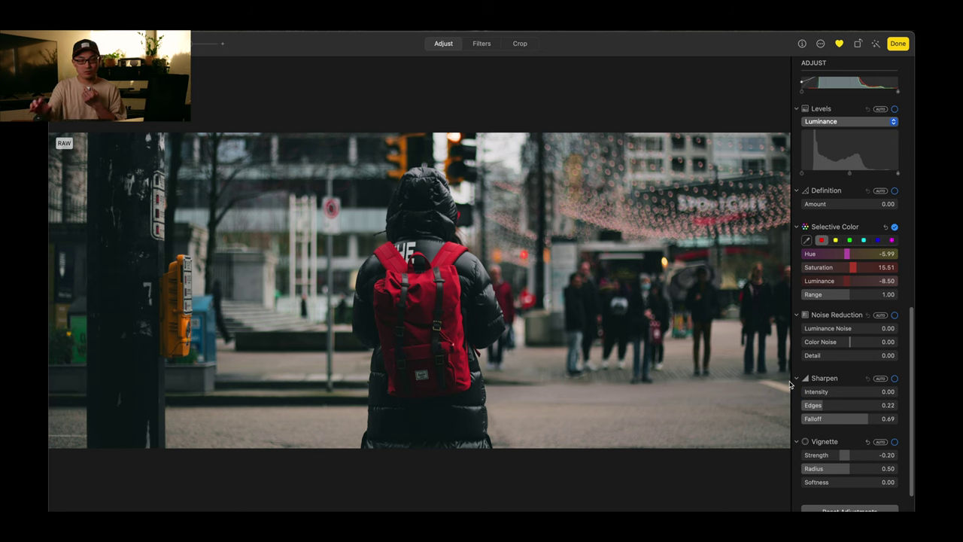
Toggle the vignette off and on to compare, test a stronger Strength, then return it to -0.20
click(894, 443)
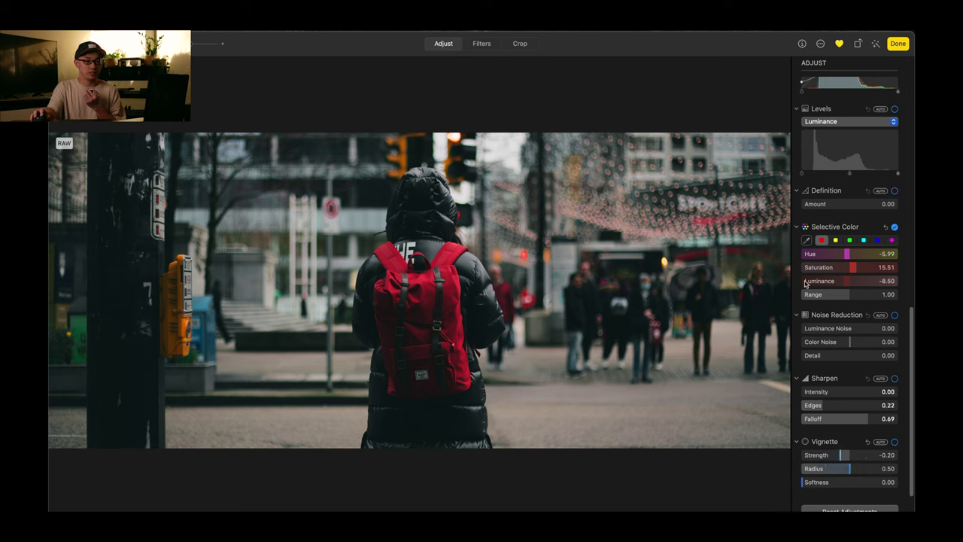
click(895, 441)
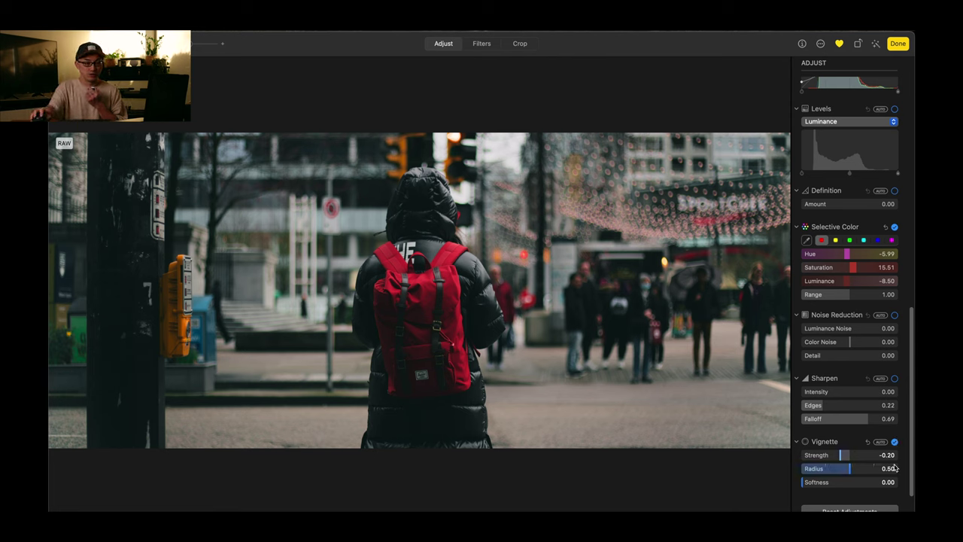
drag(841, 456, 866, 454)
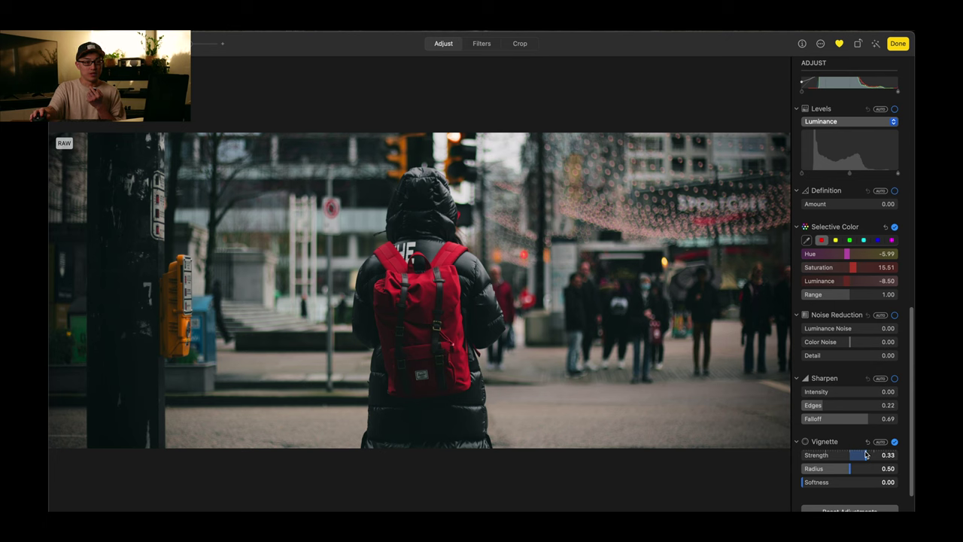
drag(865, 454, 863, 454)
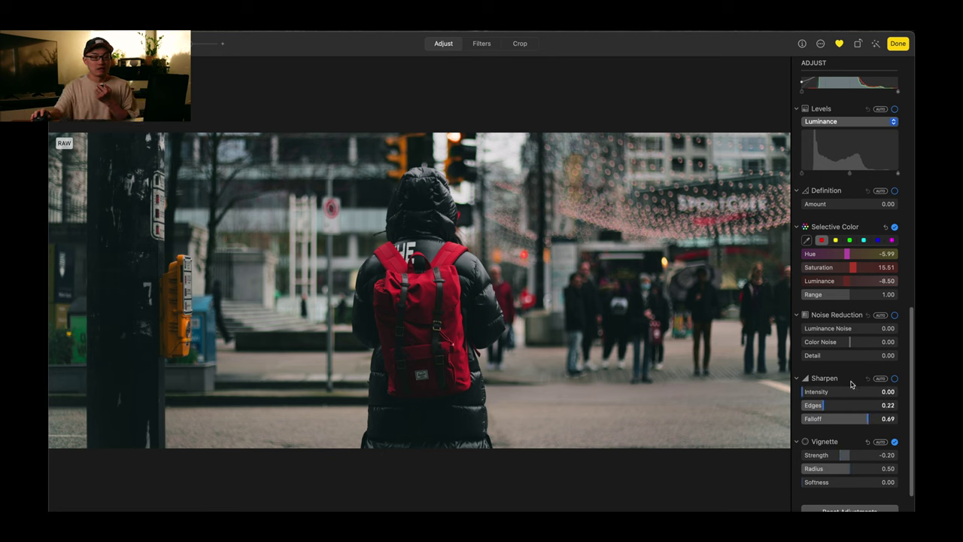
scroll(907, 370, up, 15)
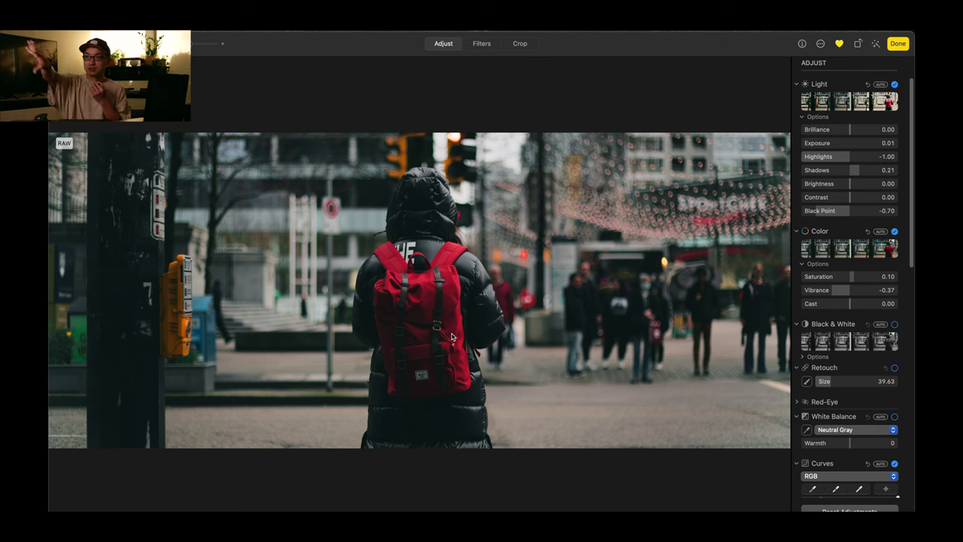
Review the street photo's wide crop, return to Adjust, and finish editing with the edits kept
click(522, 45)
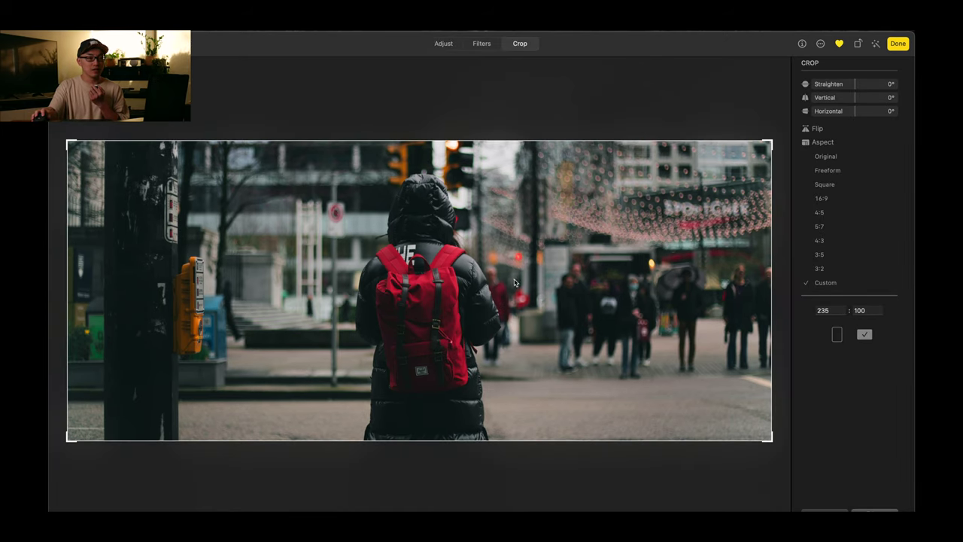
click(444, 43)
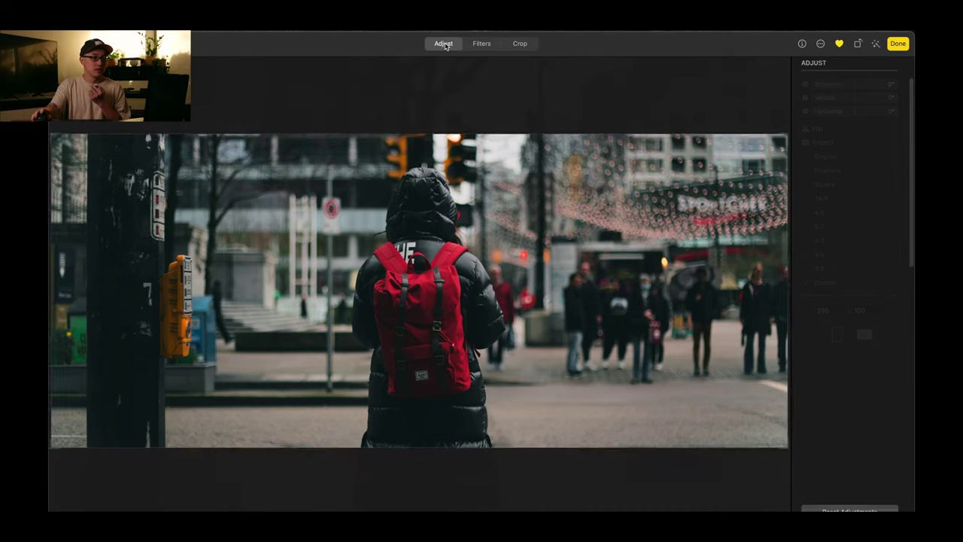
click(899, 44)
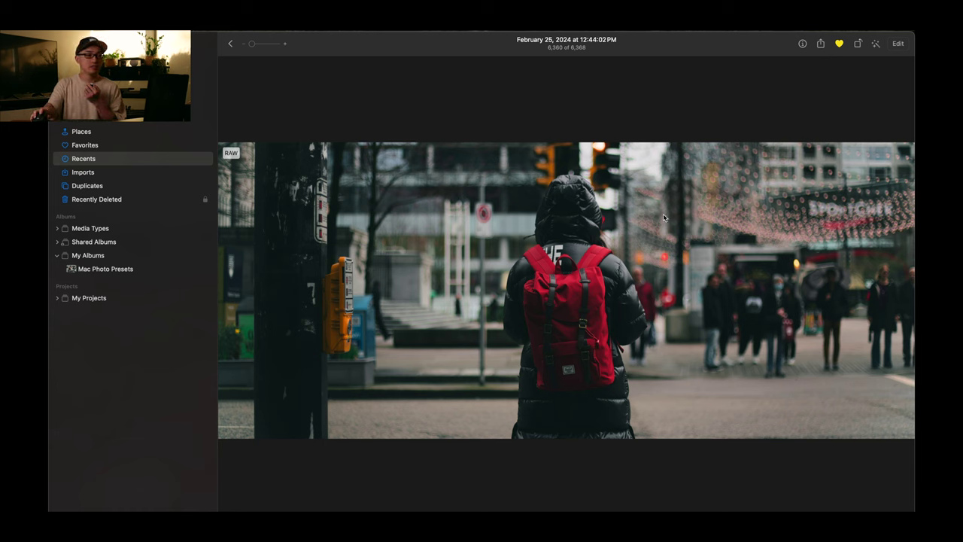
Copy the street photo's edits, then open the snowy-street couple photo from Recents
right_click(619, 242)
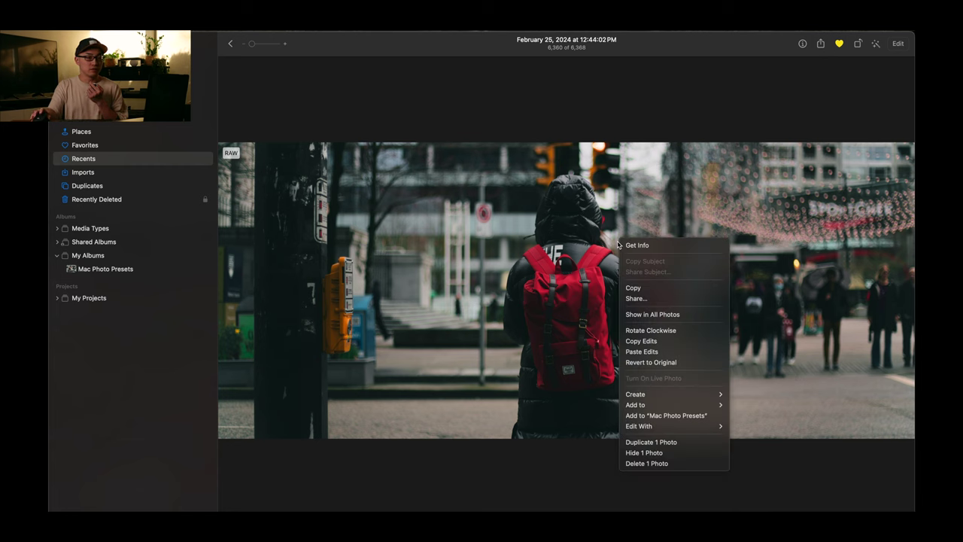
click(628, 342)
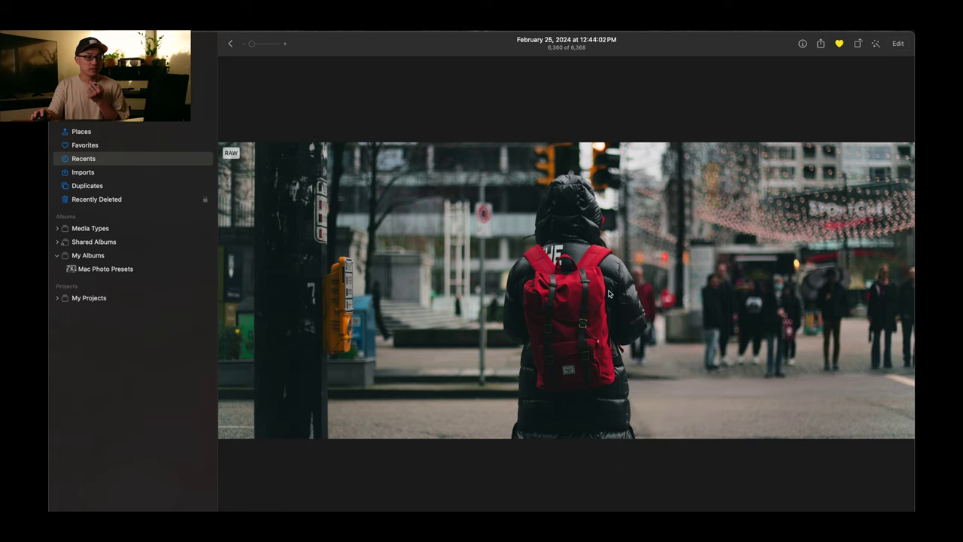
key(Escape)
click(724, 436)
double_click(722, 431)
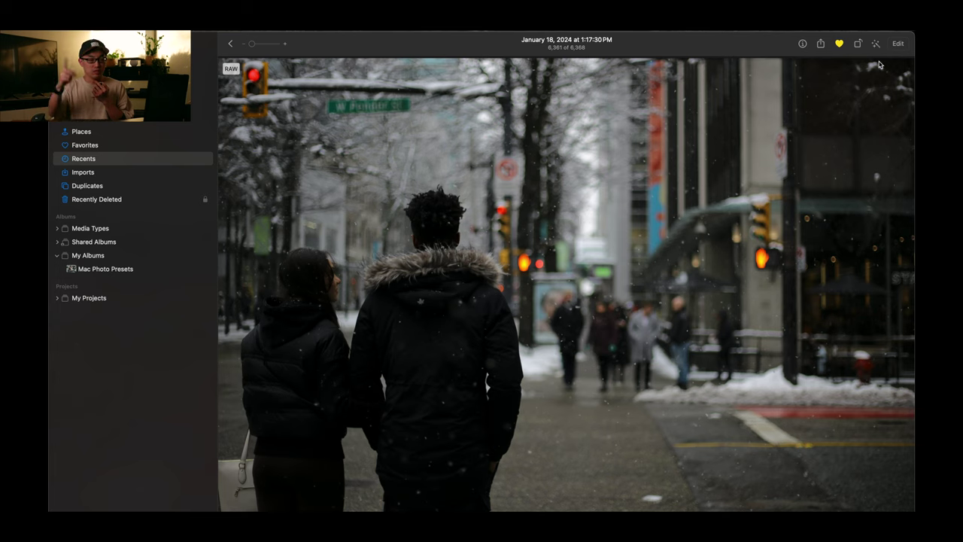
Enter editing on the snowy-street photo, paste the copied grade, and raise Shadows to 1.00
click(899, 46)
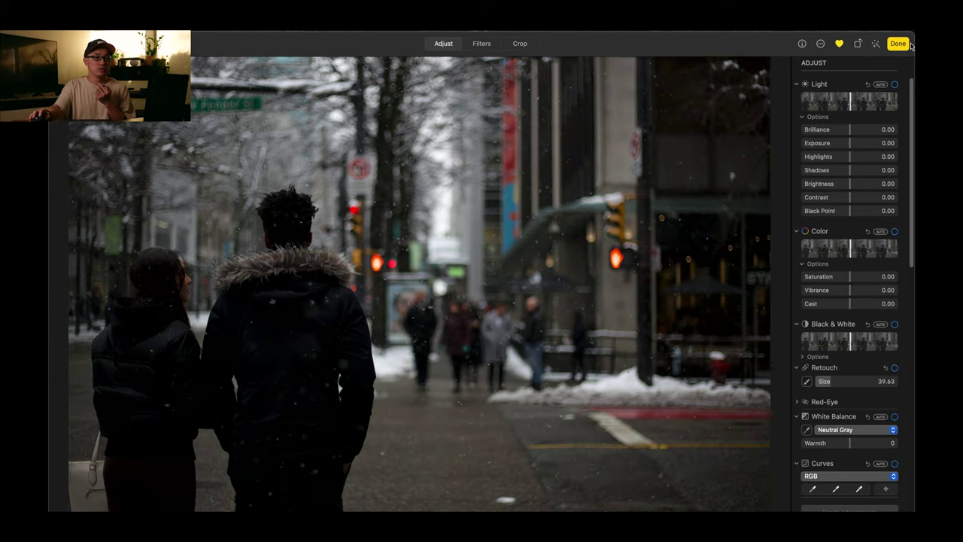
click(898, 44)
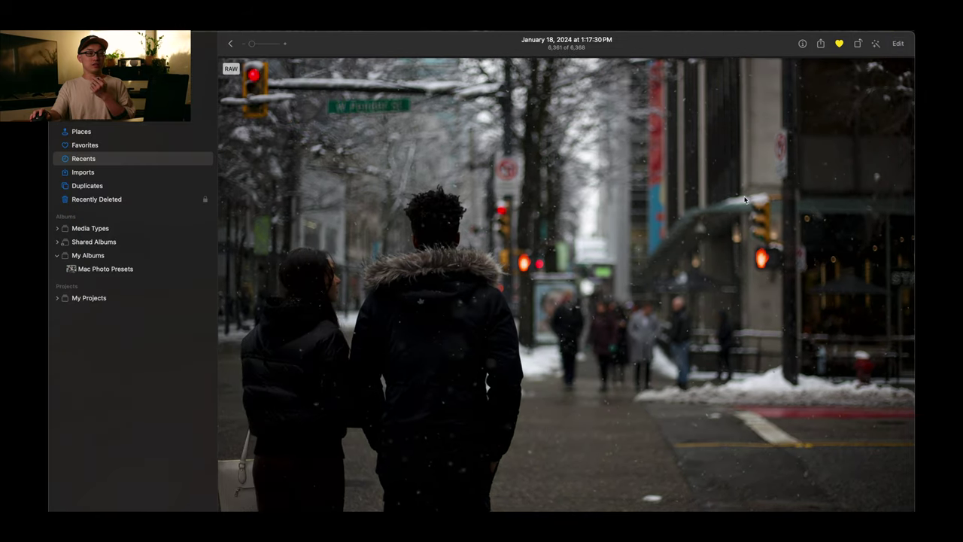
click(898, 45)
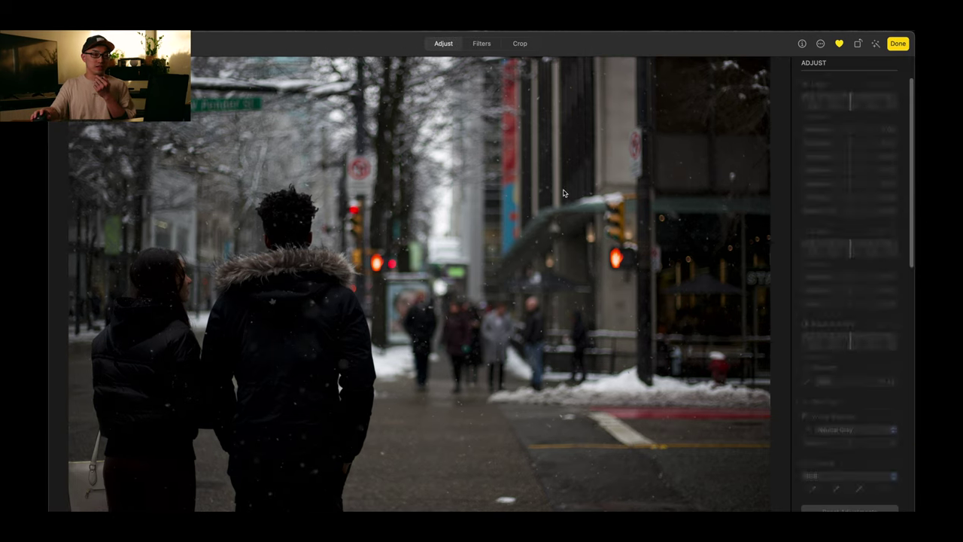
right_click(408, 226)
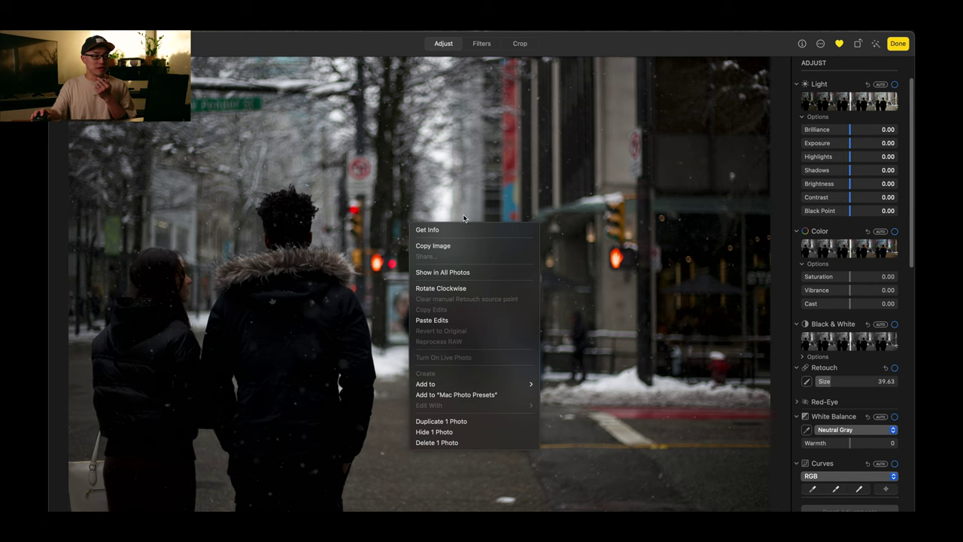
click(460, 321)
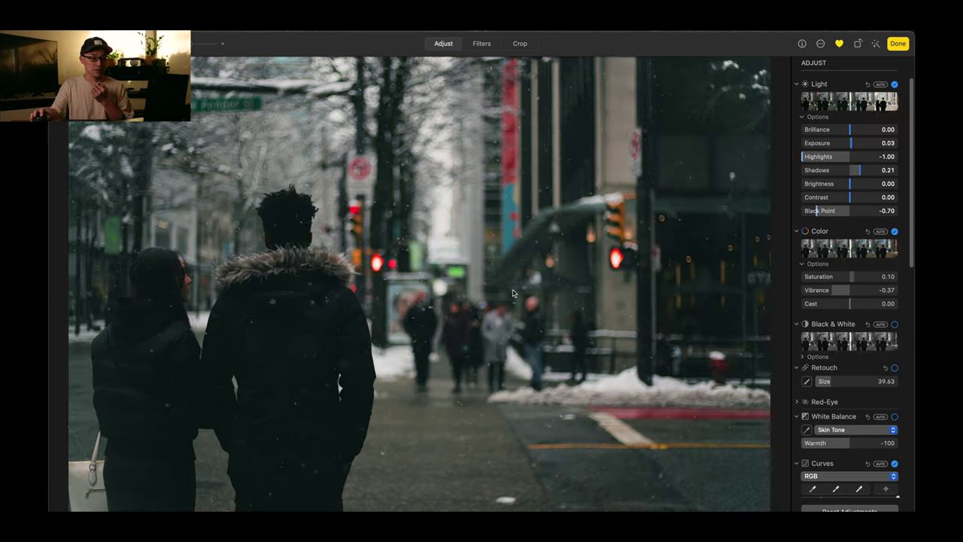
click(888, 170)
drag(860, 173, 900, 172)
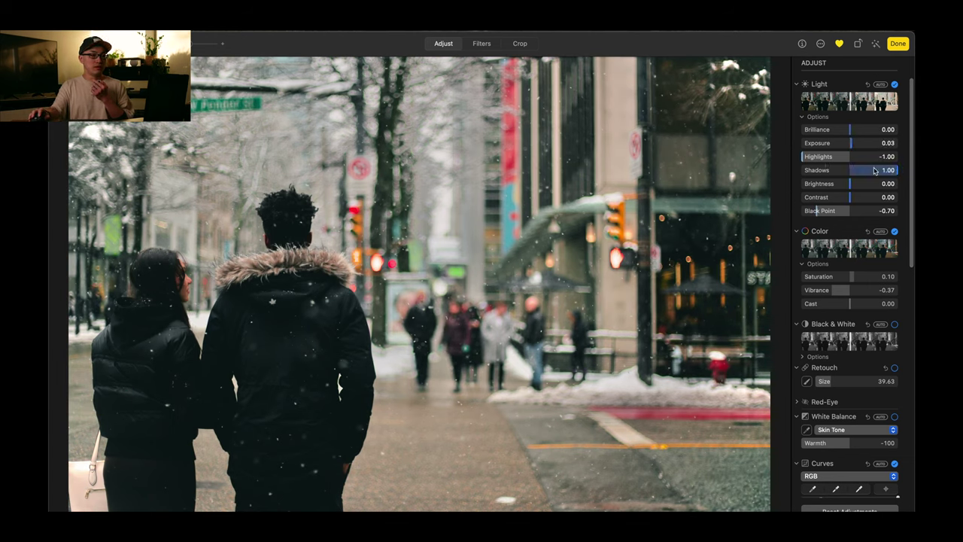
Fine-tune the snowy couple photo's Exposure down to -0.48
click(844, 145)
drag(844, 144, 835, 145)
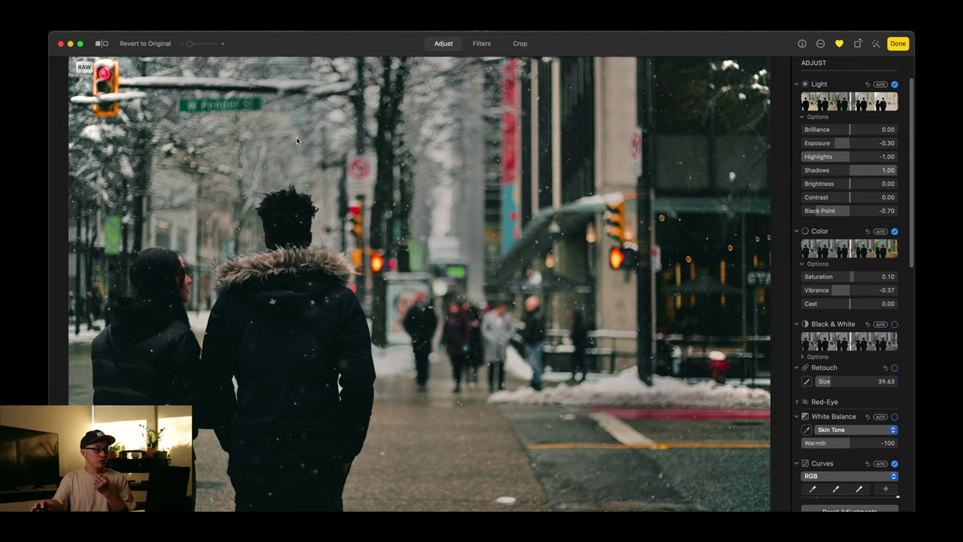
drag(835, 144, 828, 143)
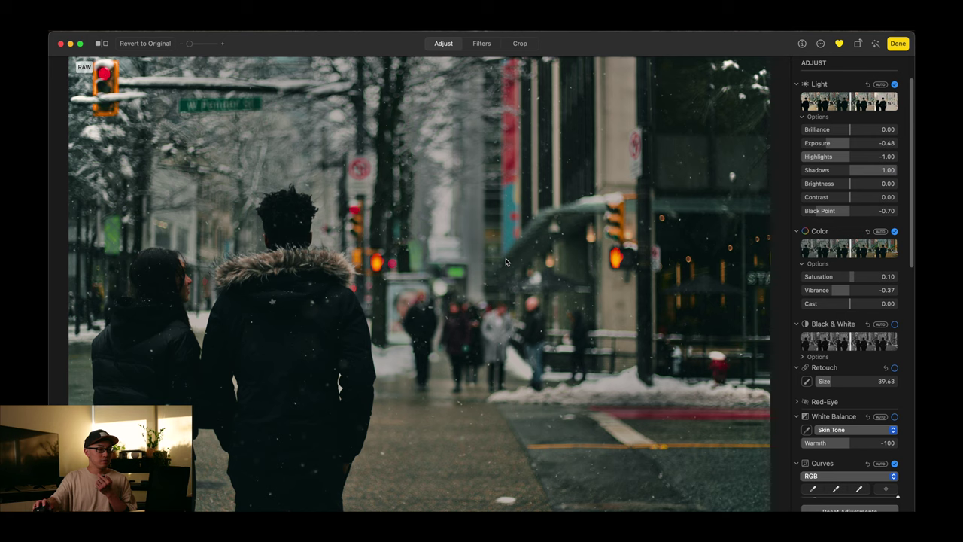
mouse_move(828, 145)
mouse_down()
mouse_move(839, 146)
mouse_move(829, 147)
mouse_up()
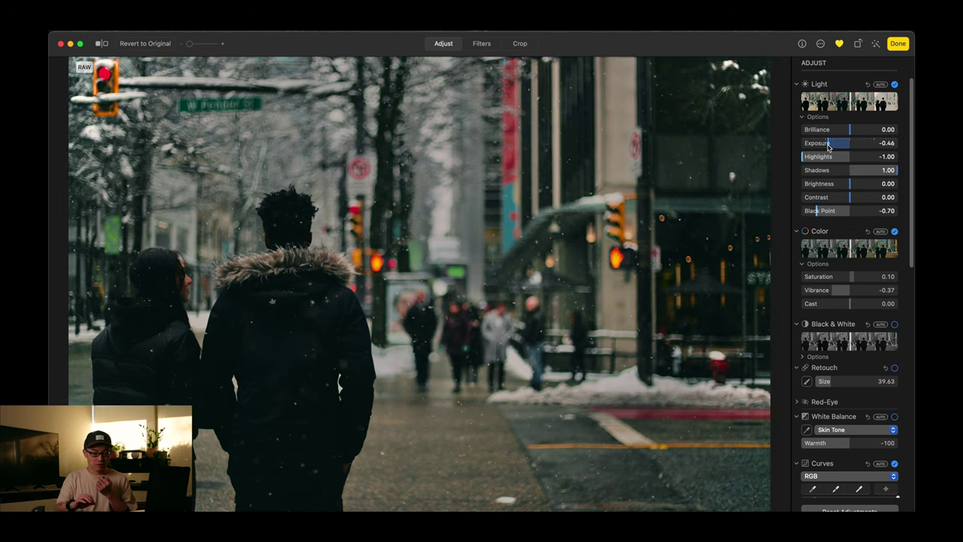
drag(828, 147, 827, 146)
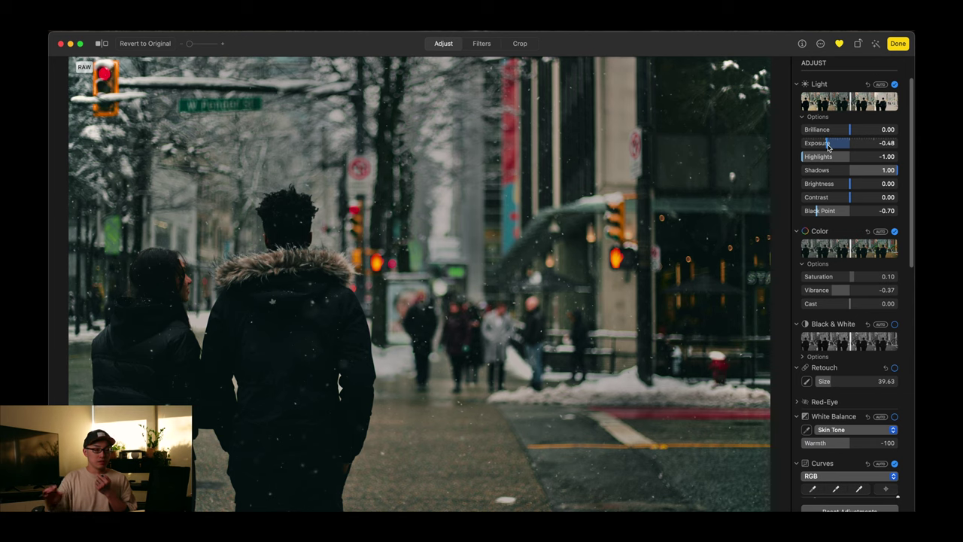
click(520, 44)
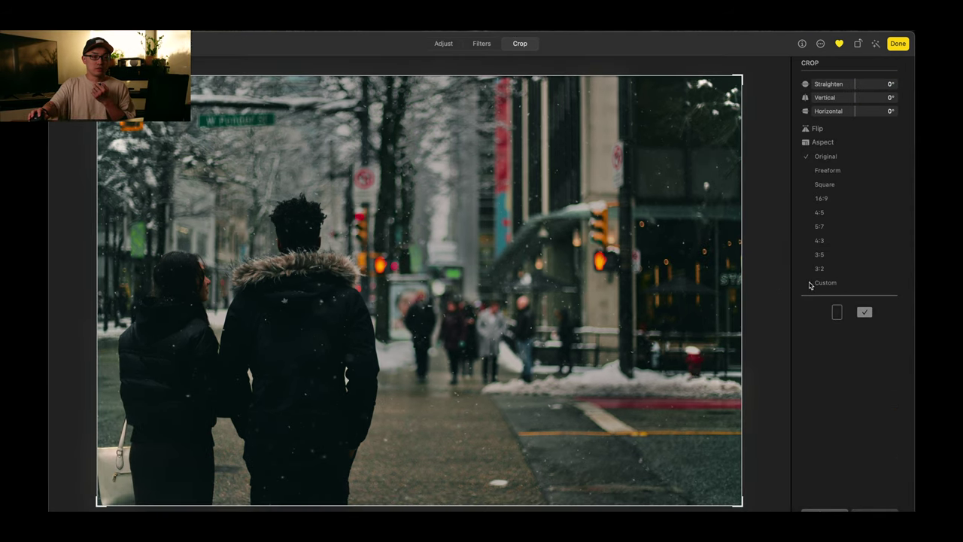
Apply a custom 235:100 aspect, position the couple within the wide frame, and finish editing
click(825, 284)
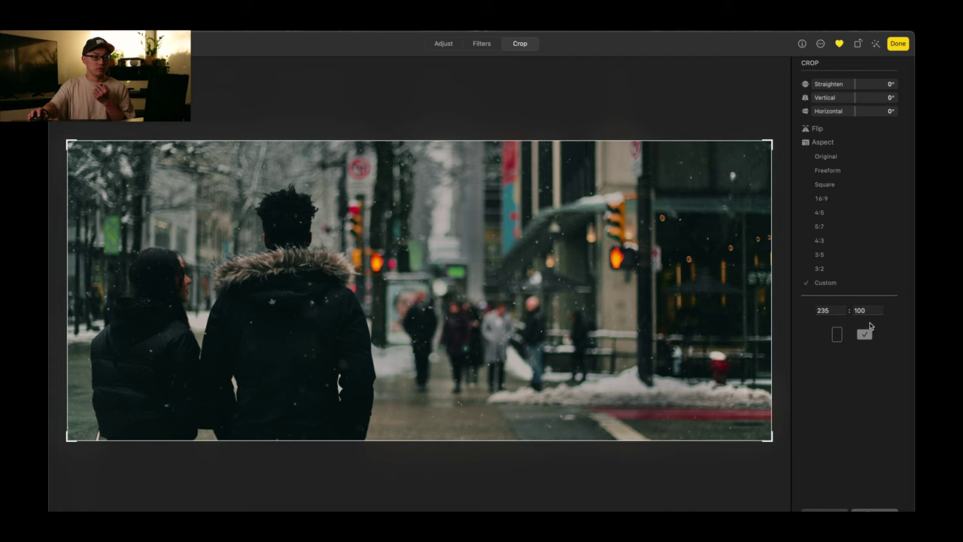
drag(436, 270, 357, 293)
drag(357, 293, 360, 277)
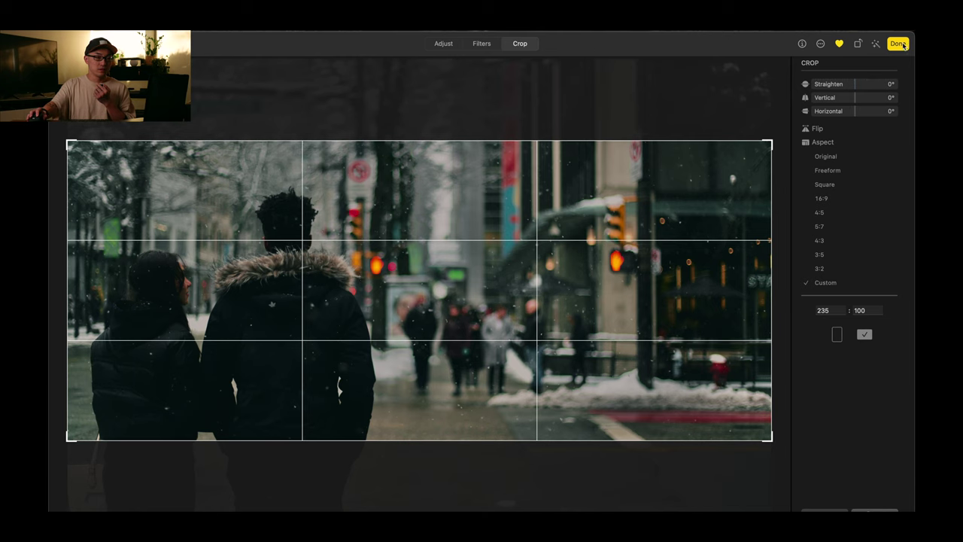
key(Return)
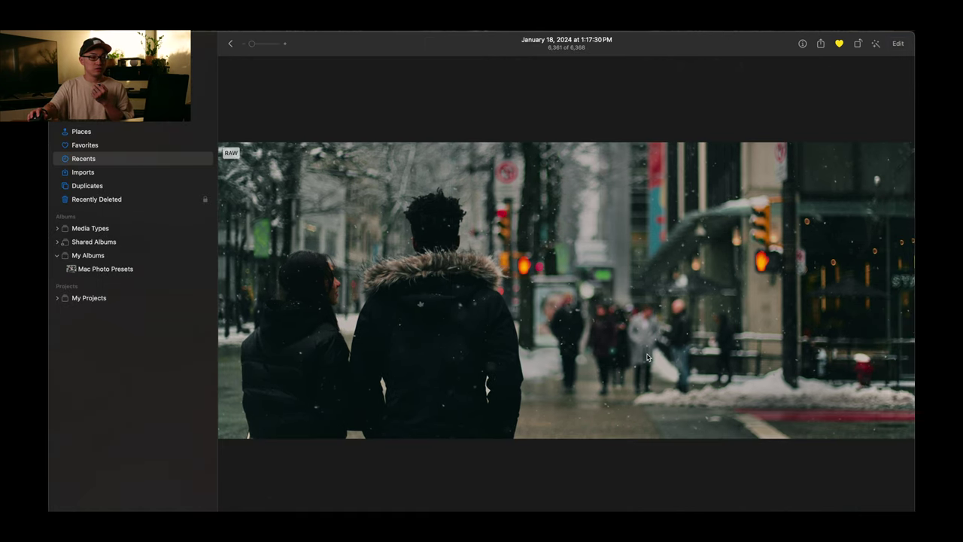
Open the red umbrella photo for editing and paste the copied cinematic grade
key(Escape)
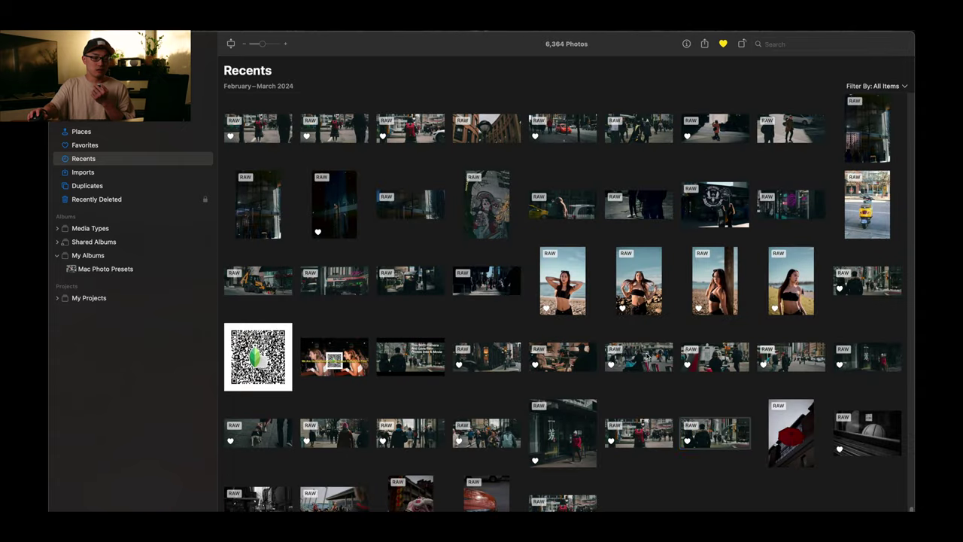
double_click(791, 433)
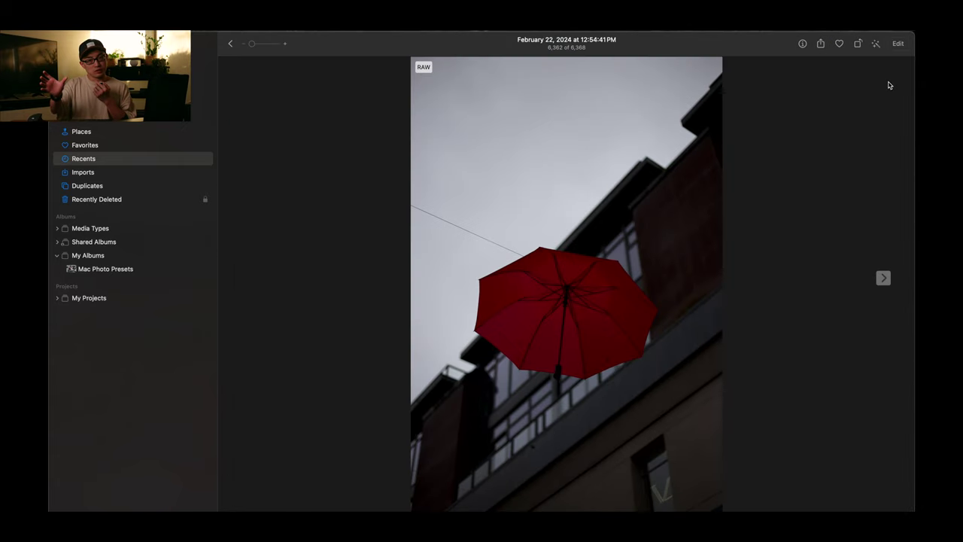
click(898, 43)
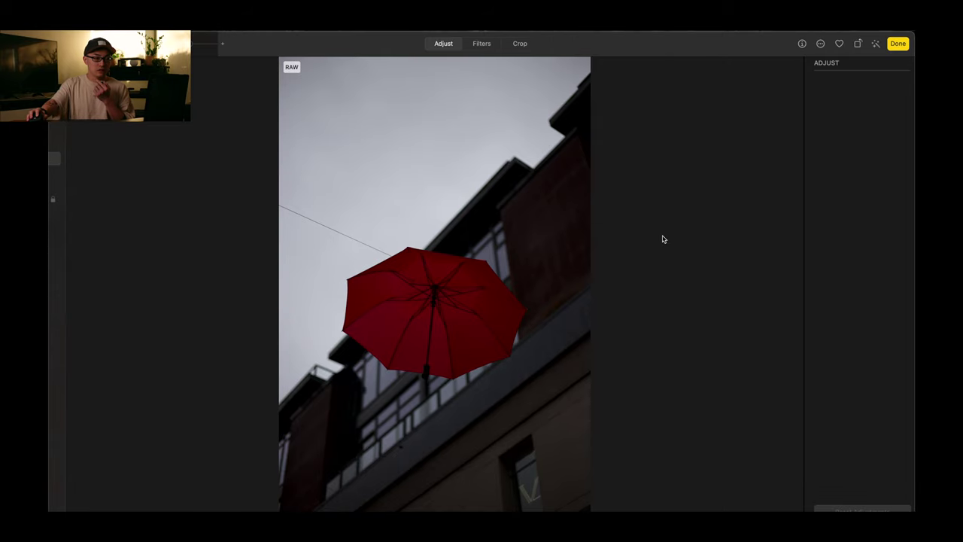
right_click(487, 241)
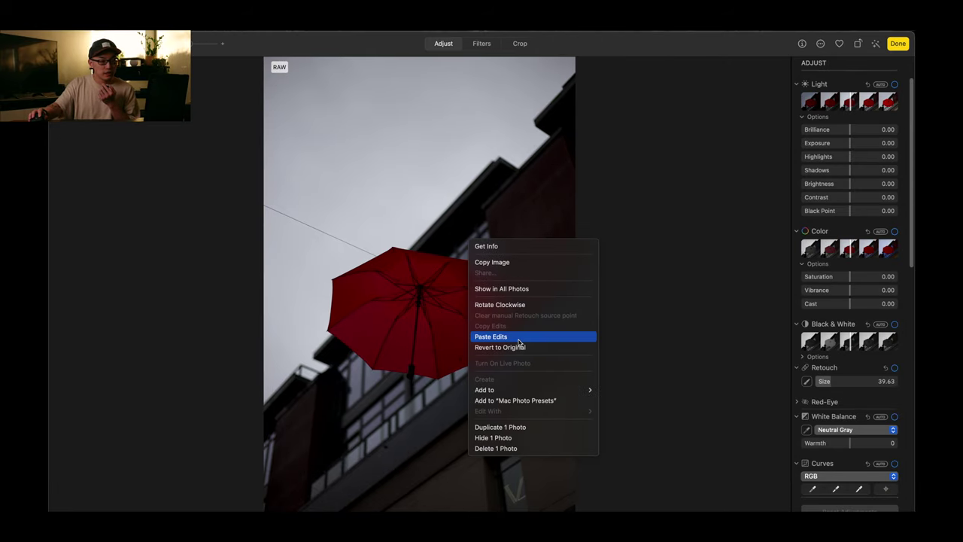
click(518, 336)
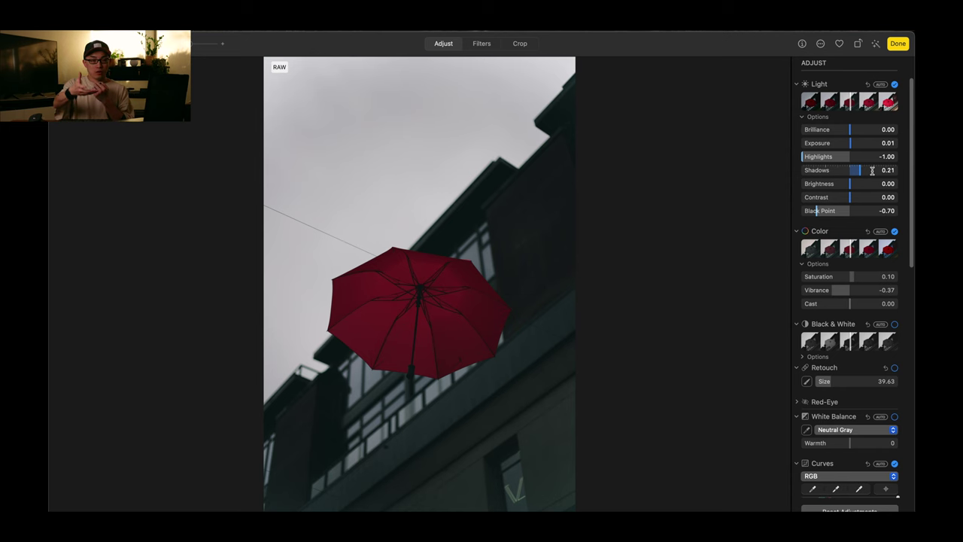
Lift the umbrella photo's Shadows to 1.00, lower Exposure to -0.11, and finish editing
drag(859, 170, 895, 172)
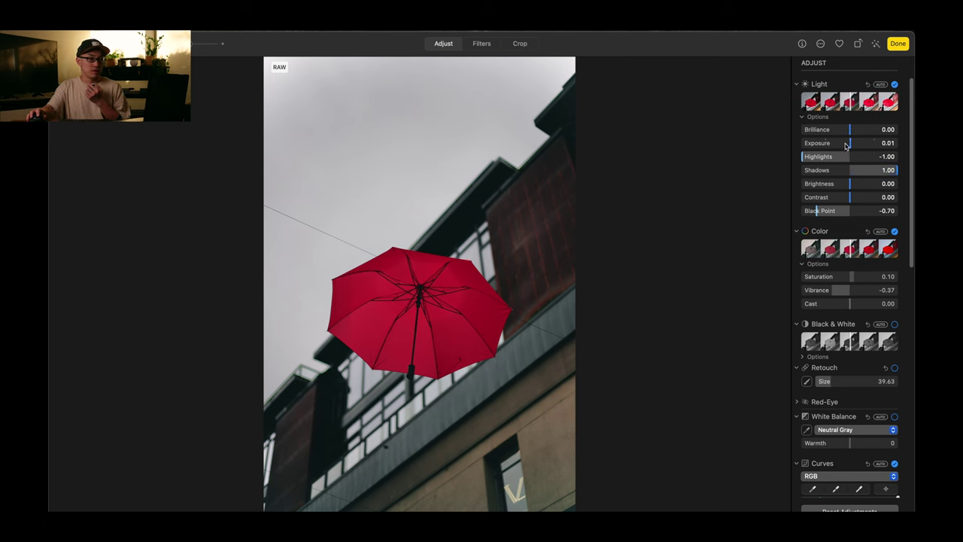
drag(851, 144, 845, 144)
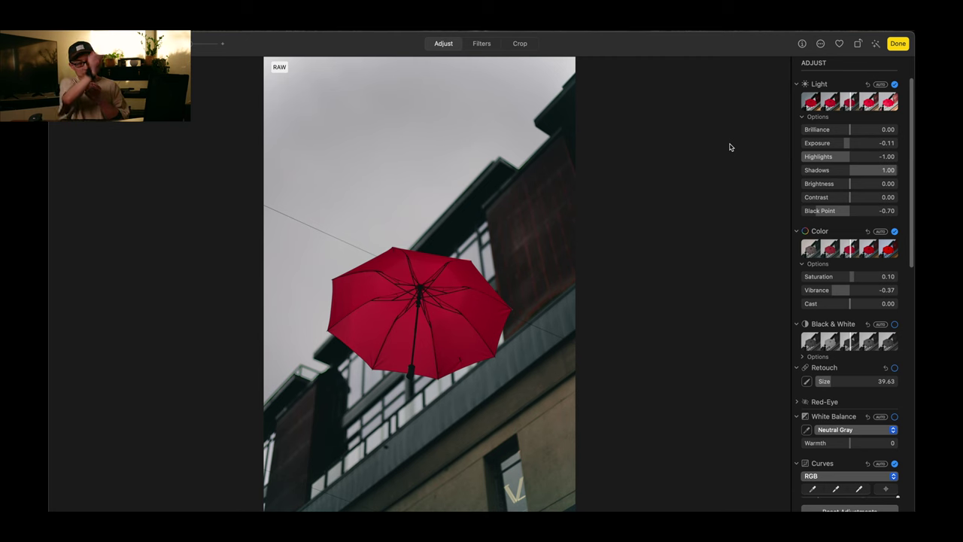
click(898, 44)
Open the basketball photo for editing and paste the copied cinematic grade
key(Escape)
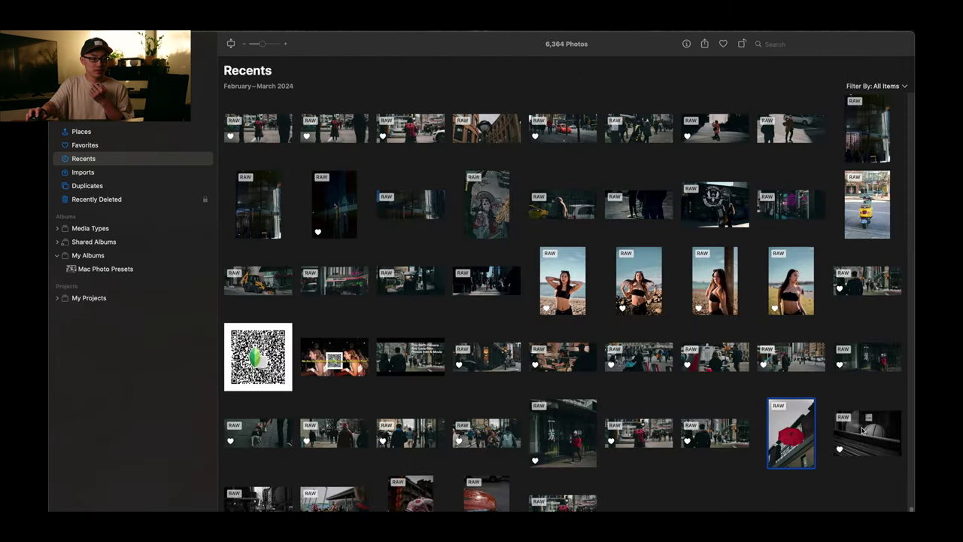
double_click(867, 431)
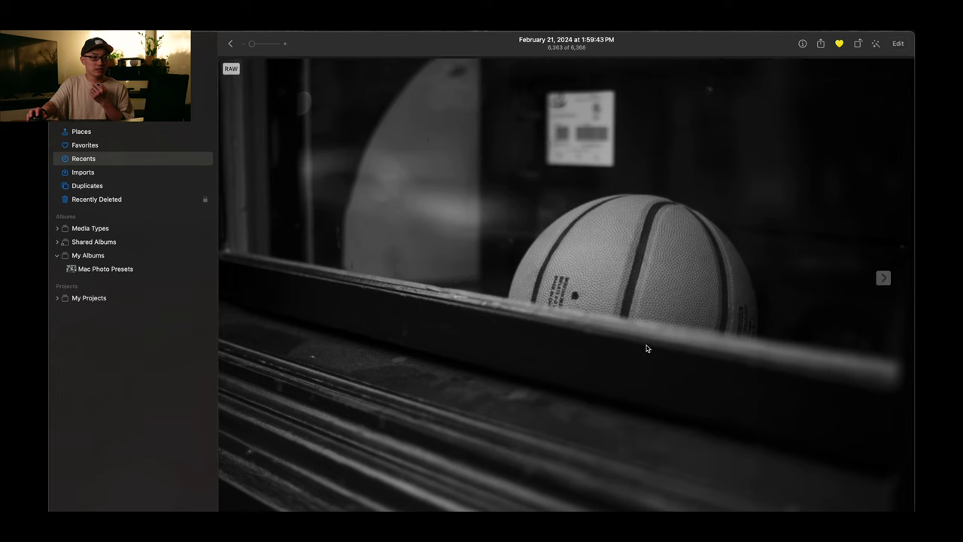
click(897, 44)
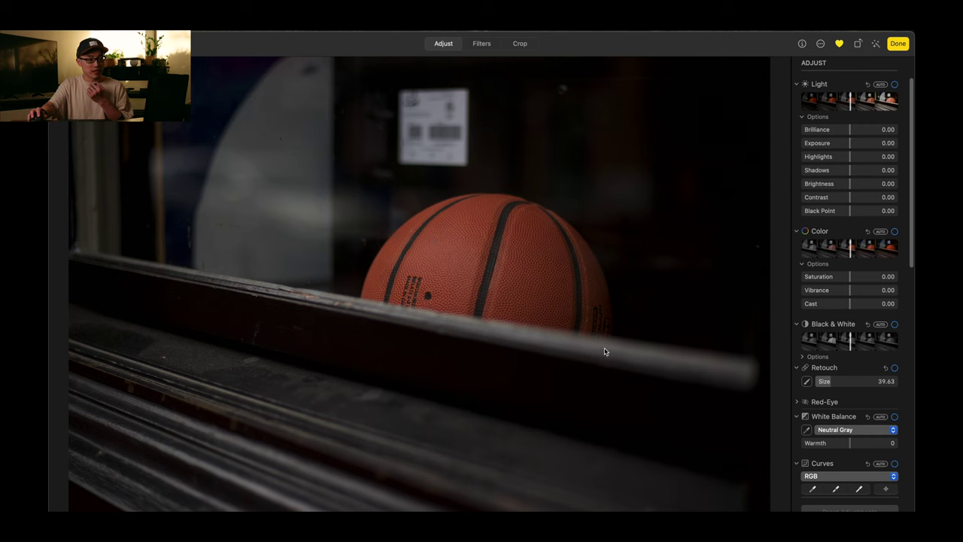
right_click(404, 173)
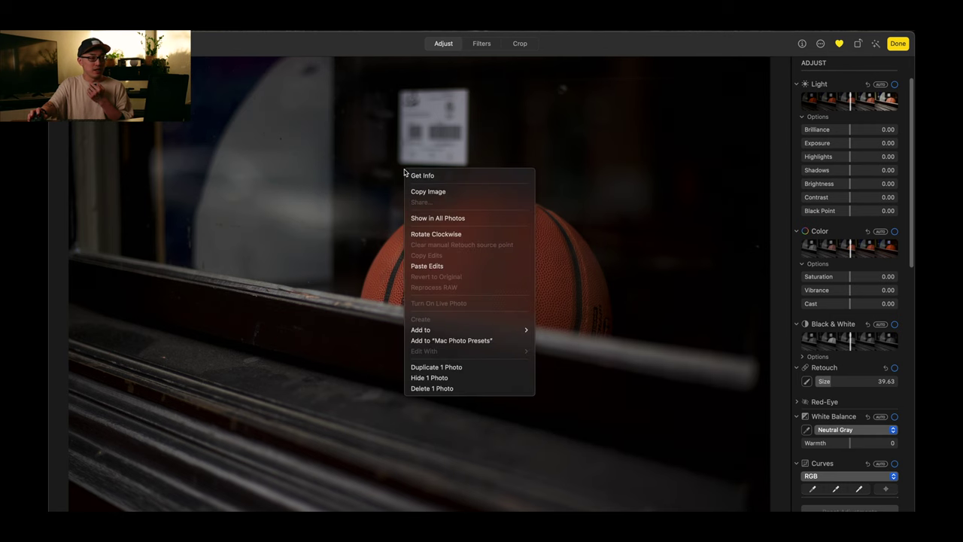
click(455, 268)
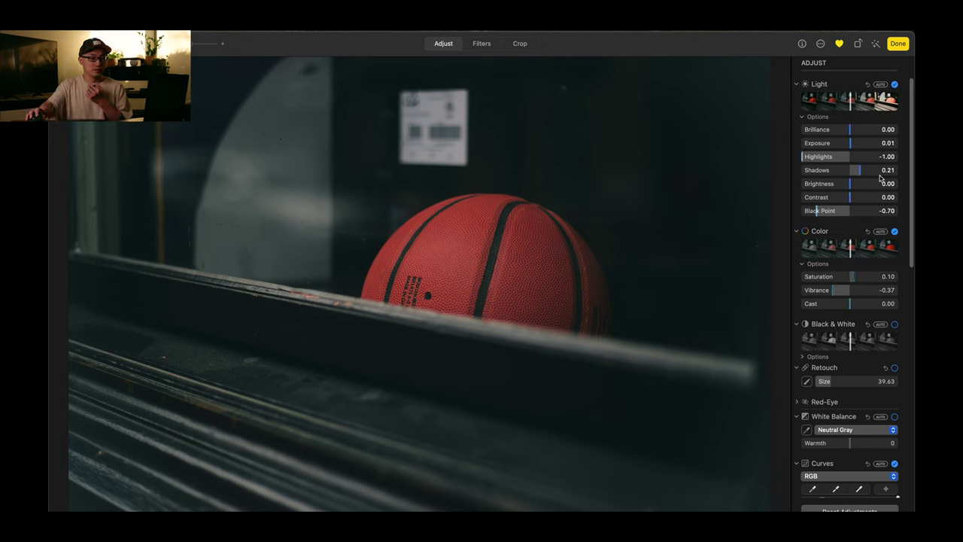
Set the basketball photo's Shadows to 0.79 and Exposure to -0.25
drag(881, 171, 888, 174)
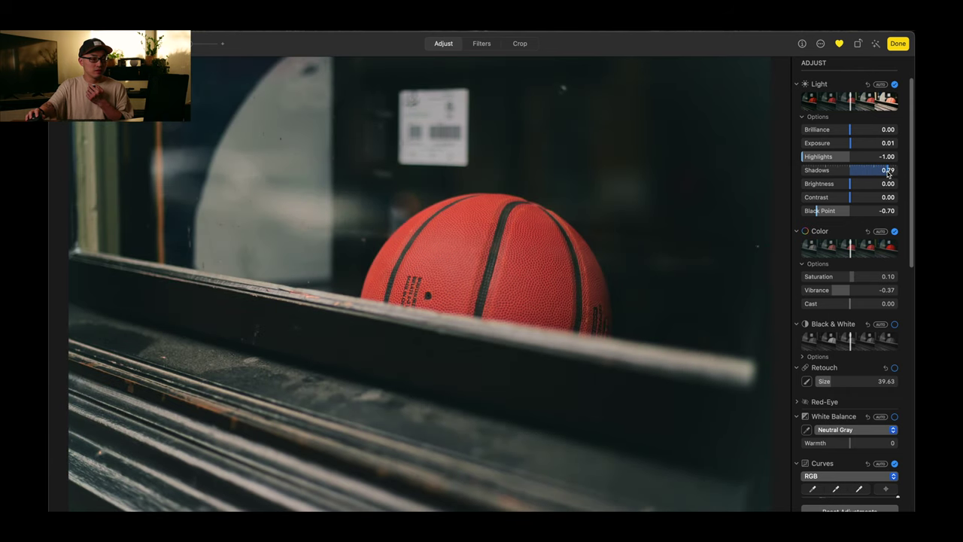
drag(848, 141, 838, 147)
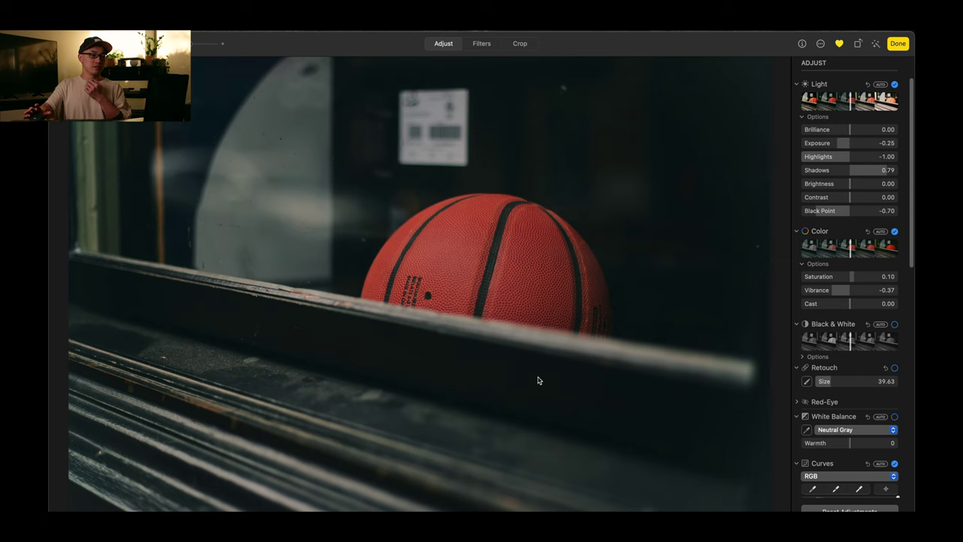
click(522, 44)
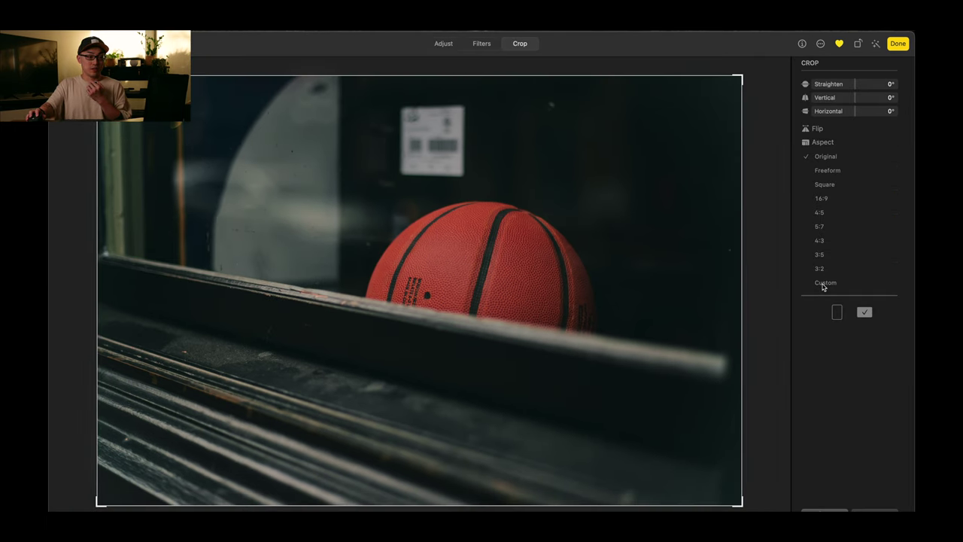
Crop the basketball photo to a custom 235:100 ratio, save it, and return to Recents
click(824, 283)
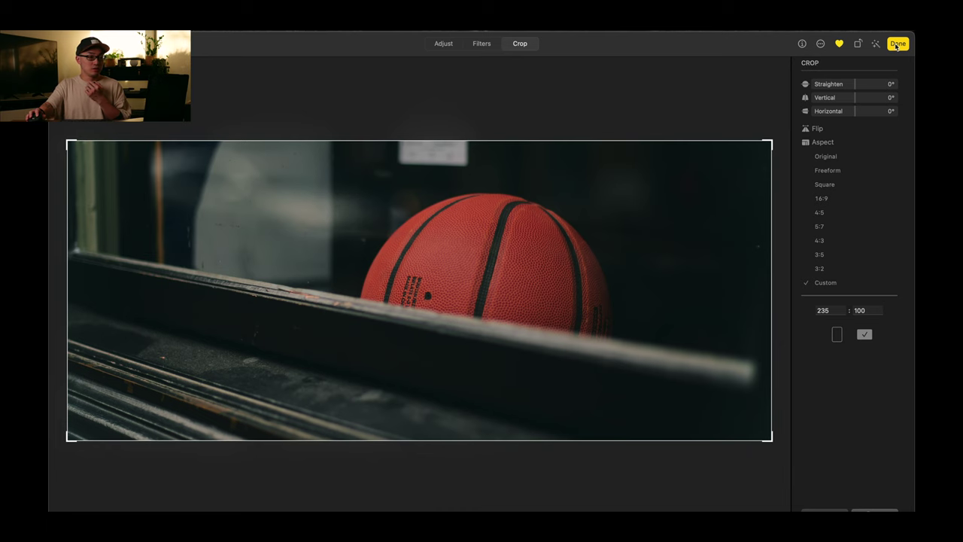
key(Return)
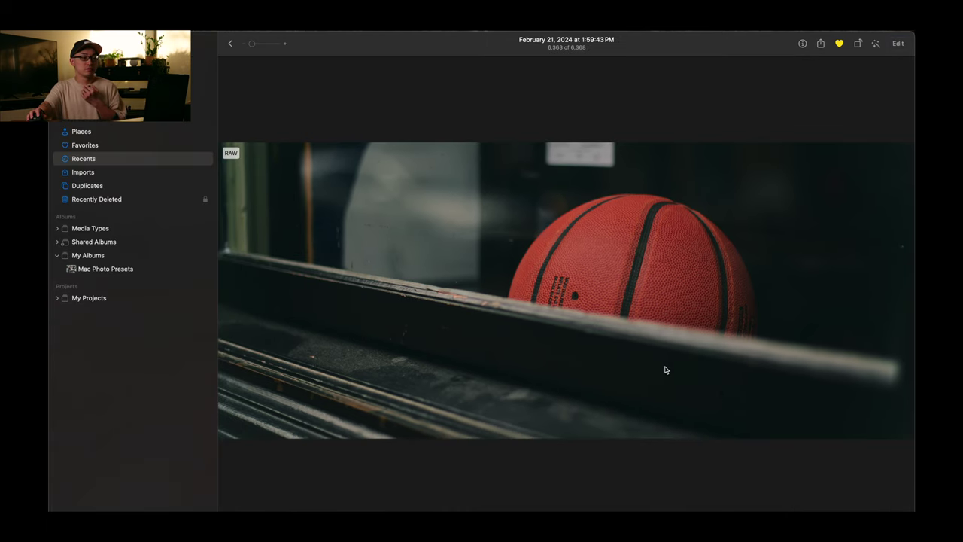
key(Escape)
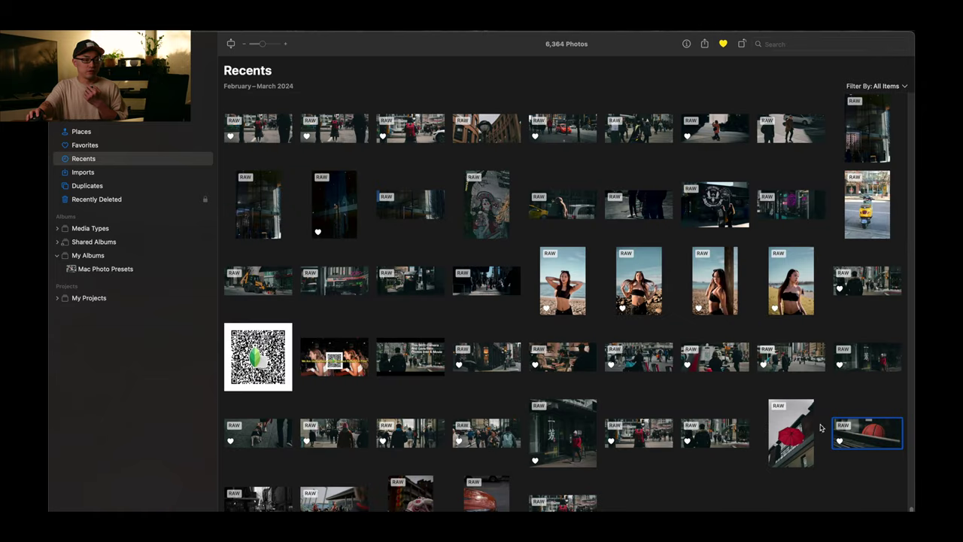
Open the black-and-white knit-hat street photo for editing and paste the copied grade onto it
double_click(267, 505)
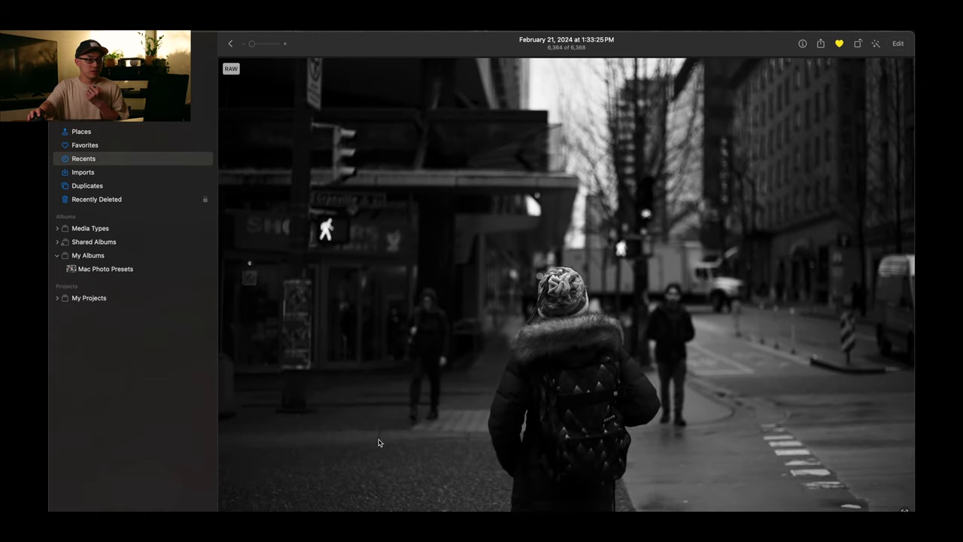
click(898, 43)
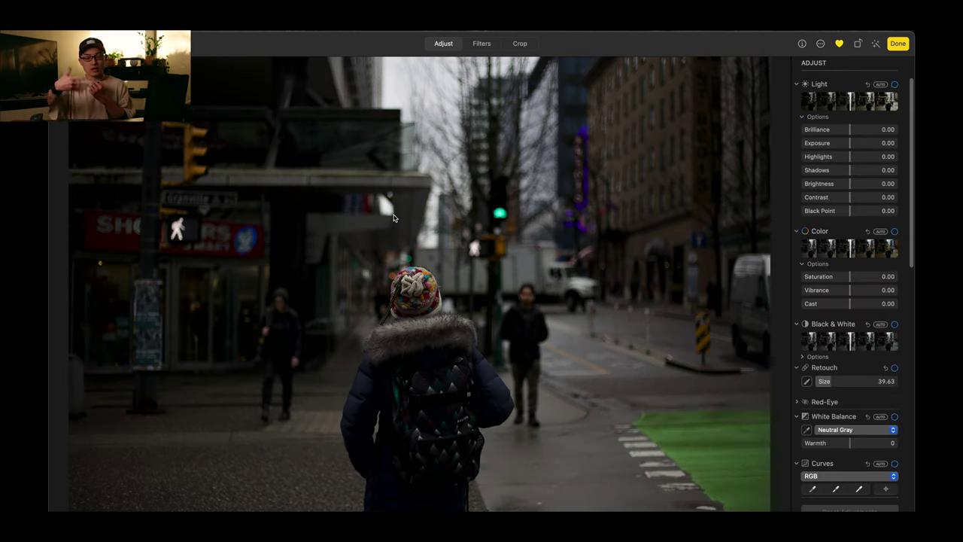
right_click(393, 217)
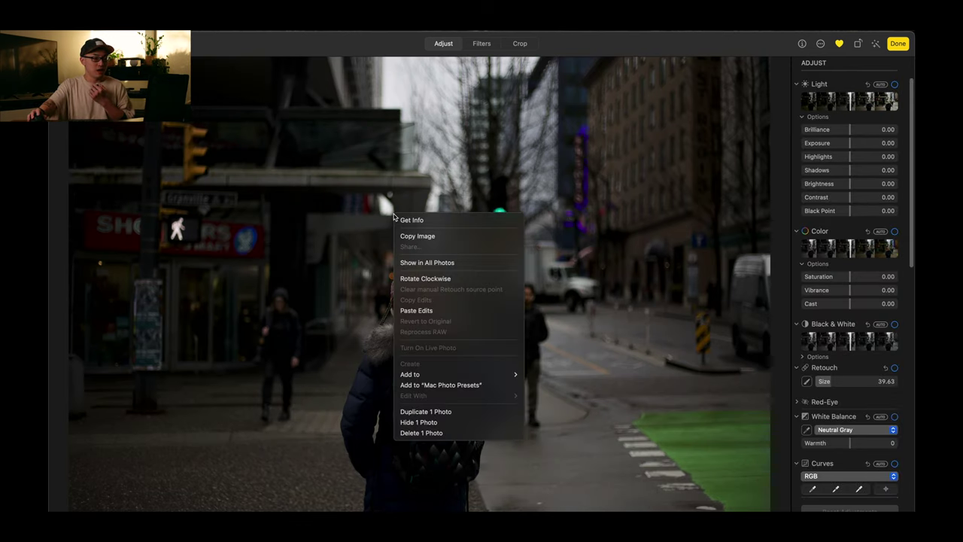
click(447, 314)
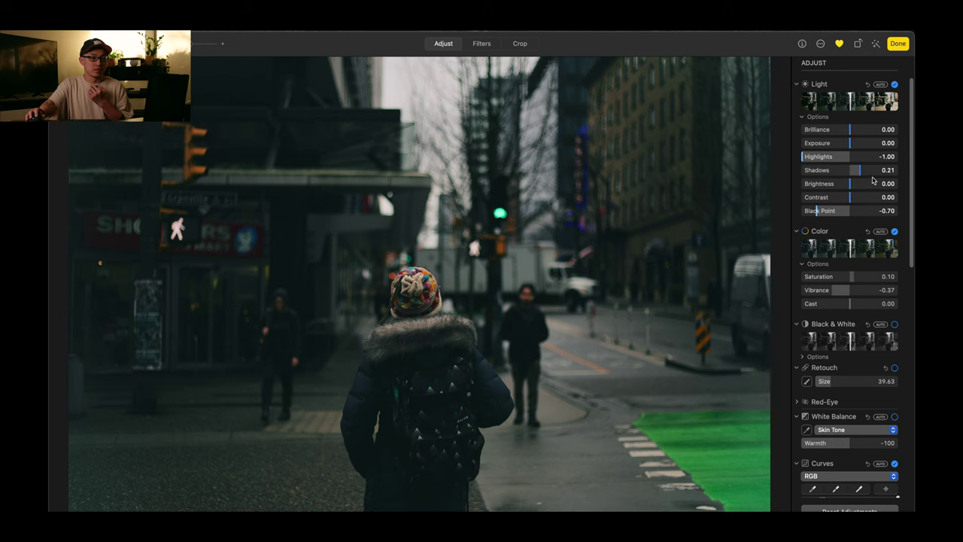
Set the street photo's Shadows to 0.92 and Exposure to -0.14
mouse_move(890, 172)
mouse_down()
mouse_move(930, 172)
mouse_move(895, 170)
mouse_up()
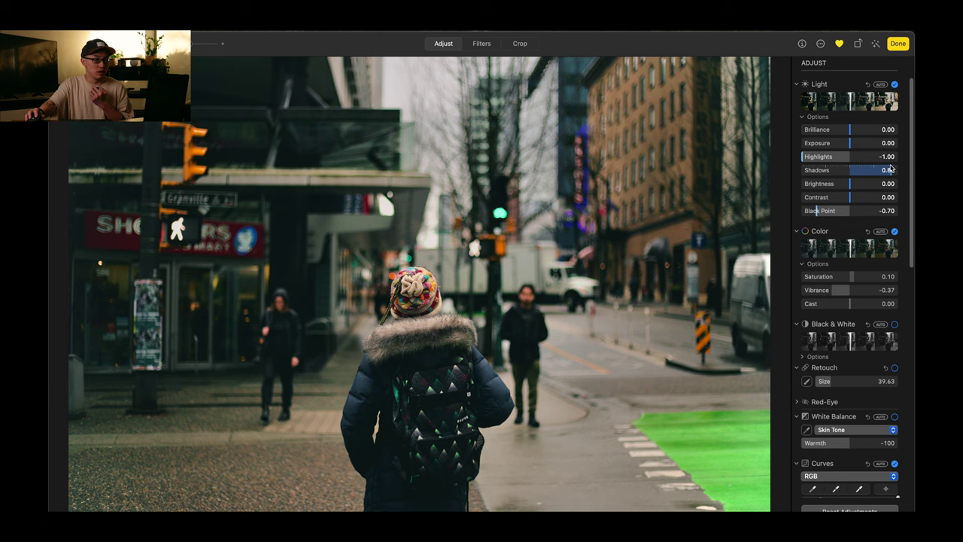
drag(890, 169, 889, 170)
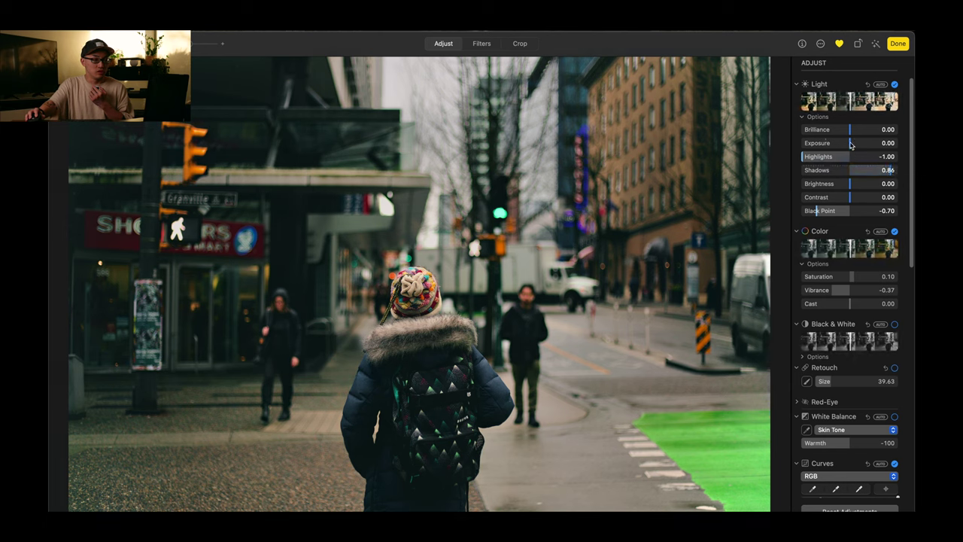
drag(842, 142, 844, 144)
drag(893, 172, 894, 171)
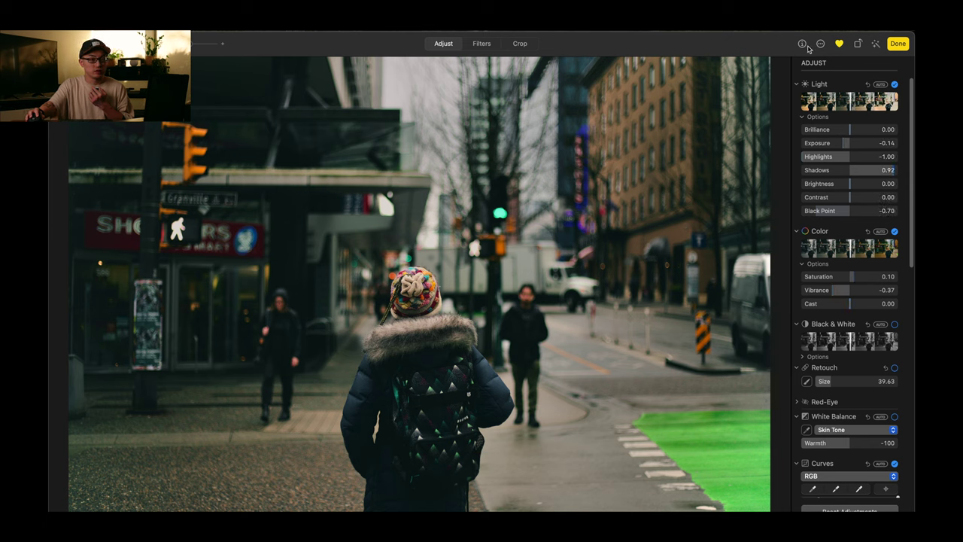
Crop the street photo to 235:100, reposition the scene, save, and advance to the cosplay photo
click(520, 43)
click(825, 282)
drag(617, 388, 611, 339)
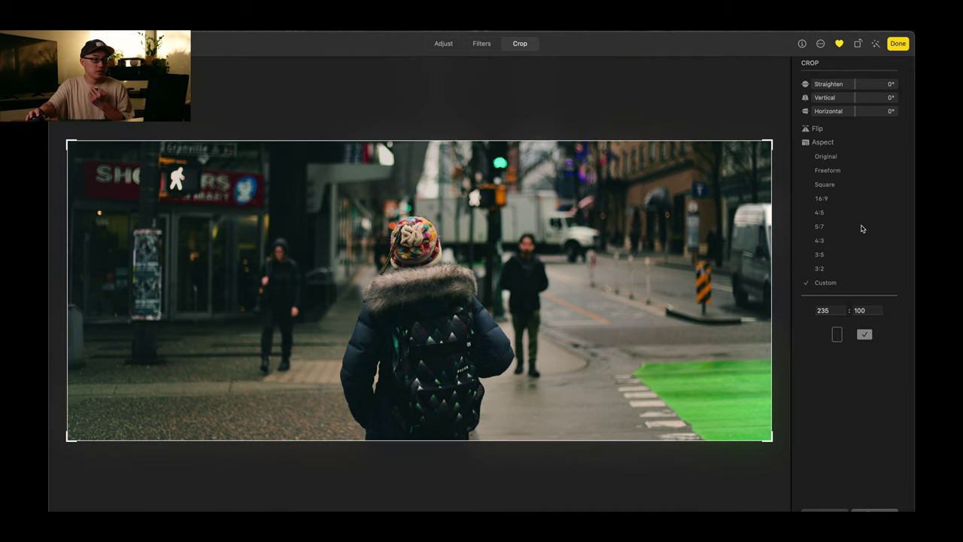
click(898, 43)
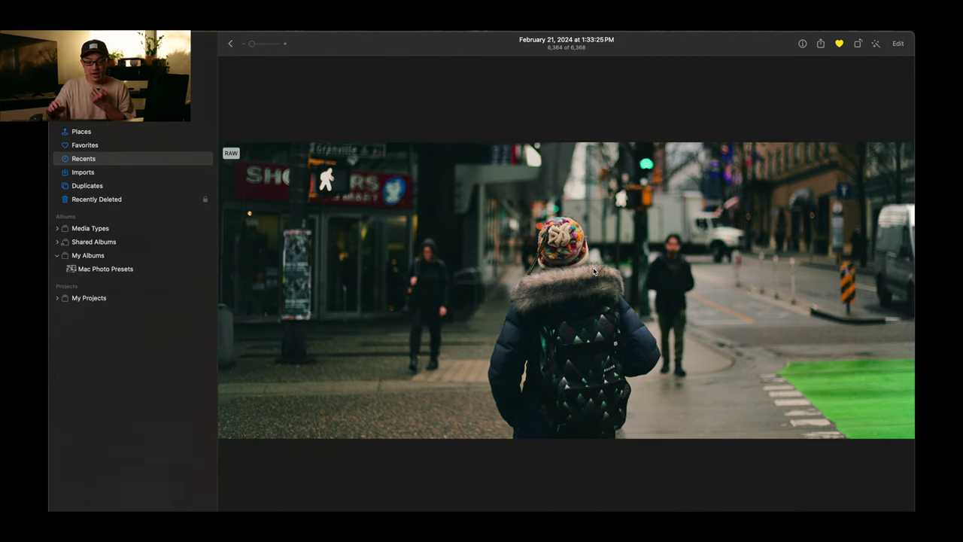
key(Right)
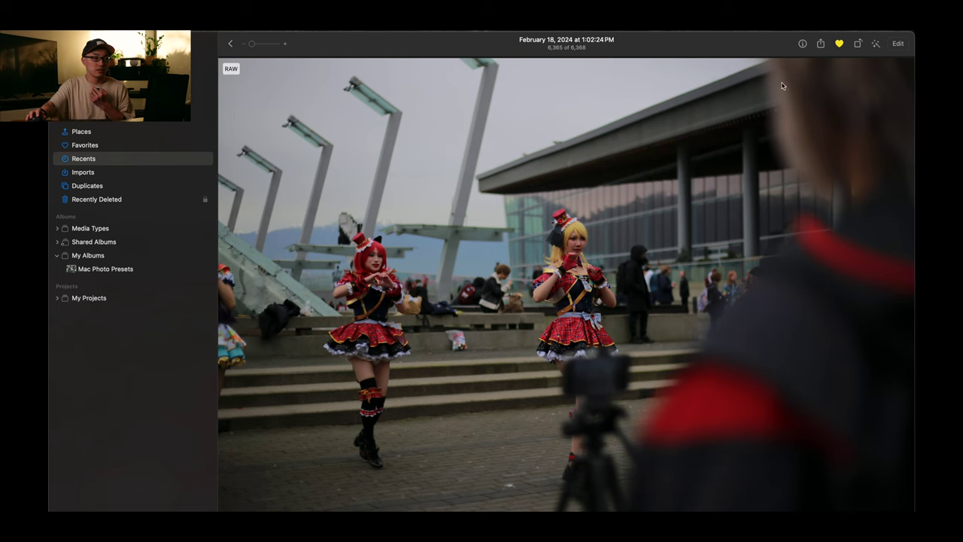
Paste the copied cinematic grade onto the cosplay dancers photo
click(898, 44)
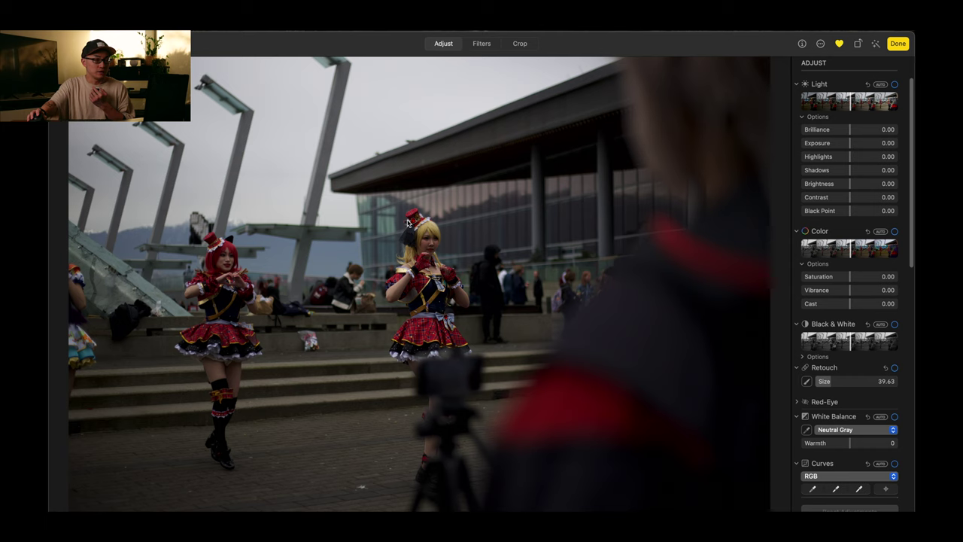
right_click(407, 223)
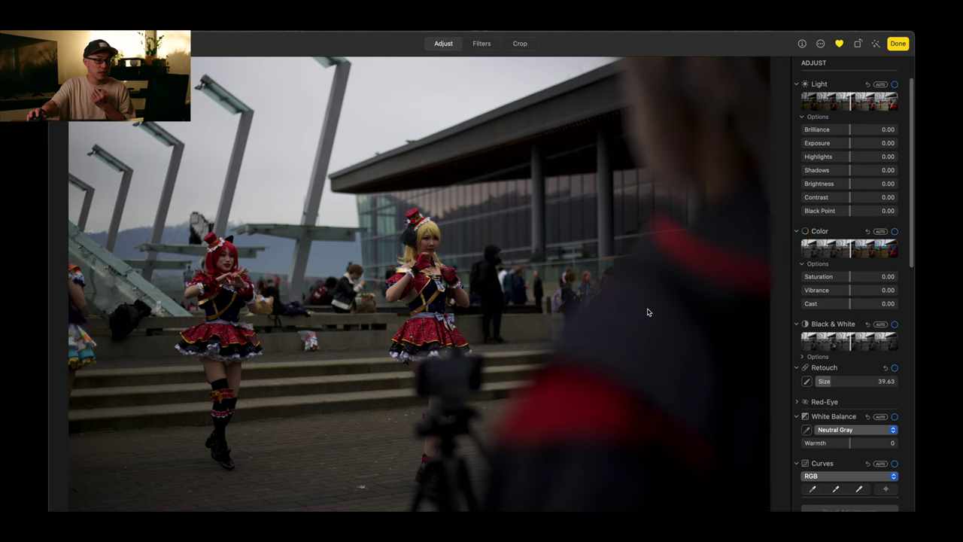
click(455, 319)
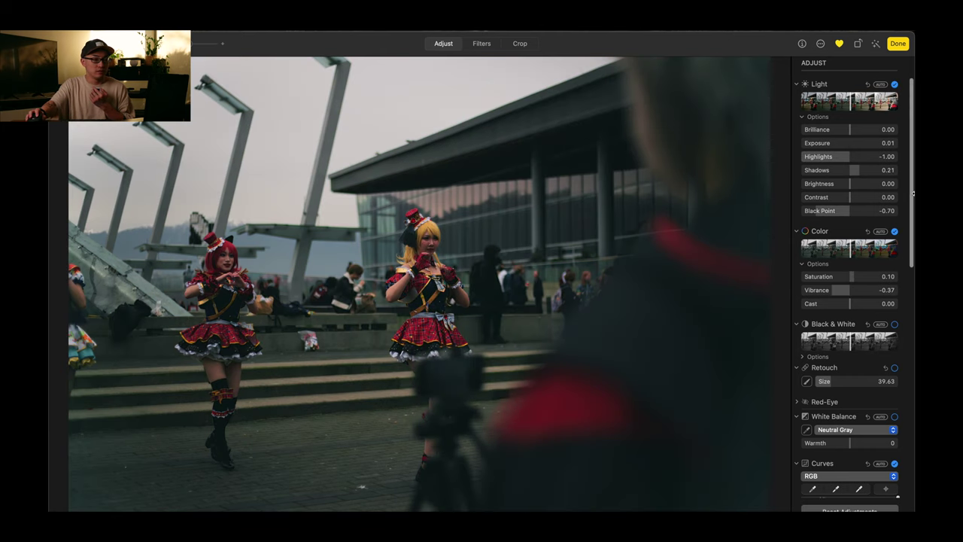
Set the cosplay photo's Shadows to about 0.80 and Exposure to -0.15, then enter Crop
click(890, 172)
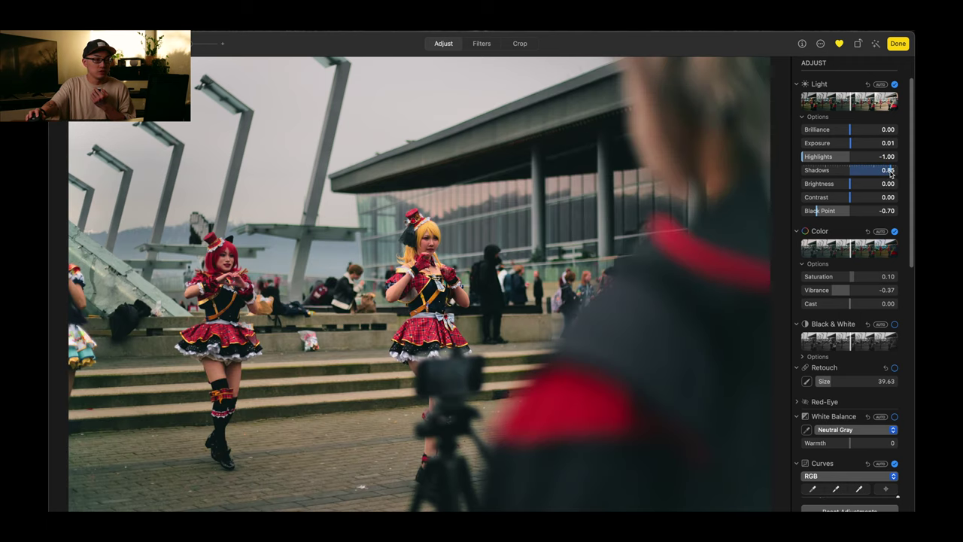
drag(891, 173, 892, 173)
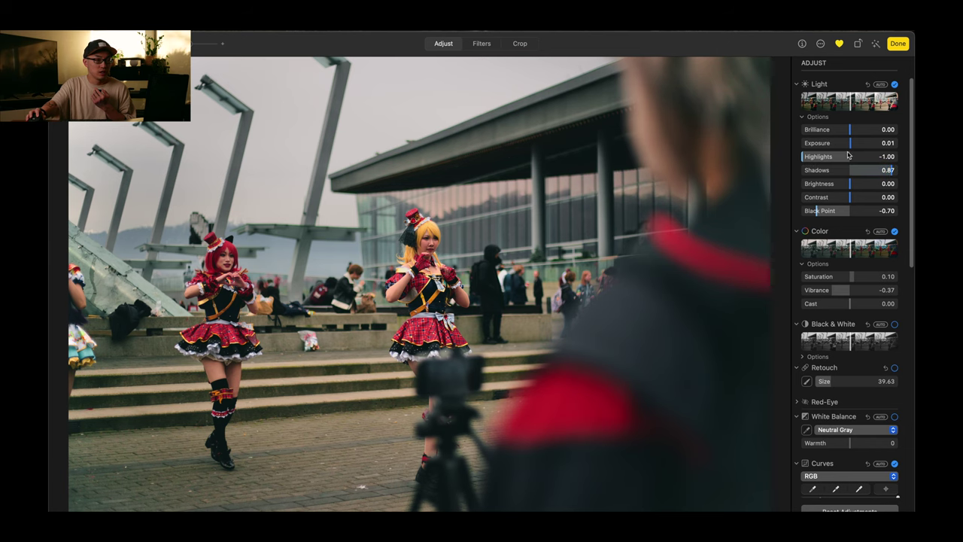
drag(848, 143, 844, 145)
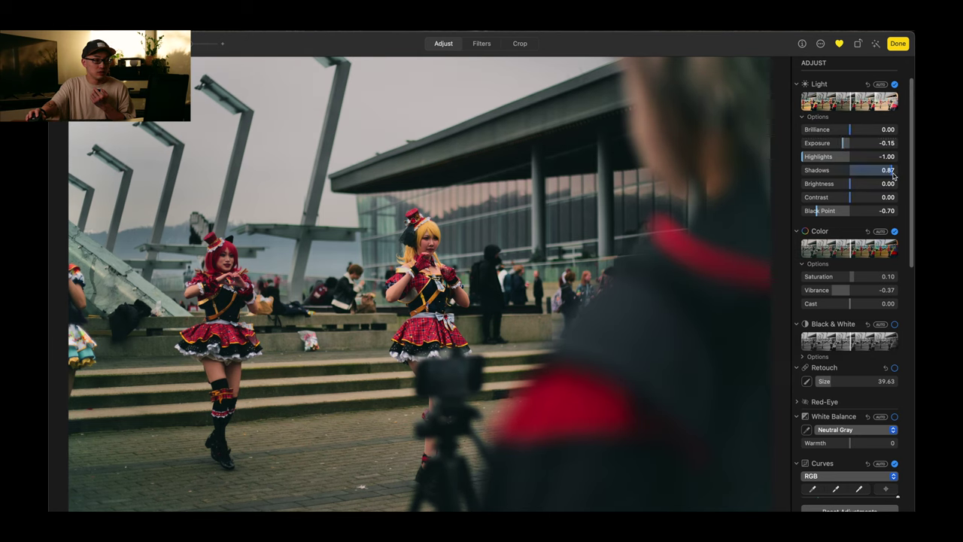
drag(891, 173, 883, 172)
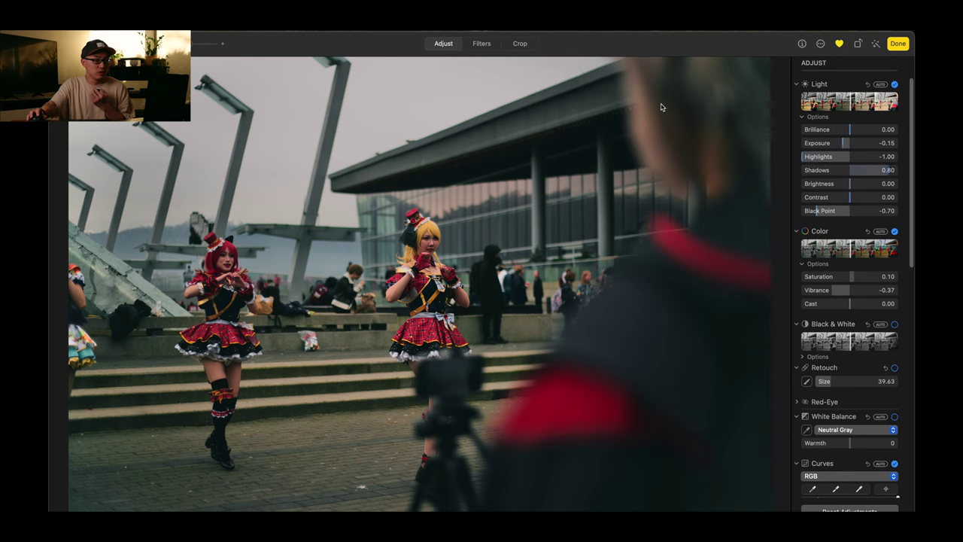
click(533, 46)
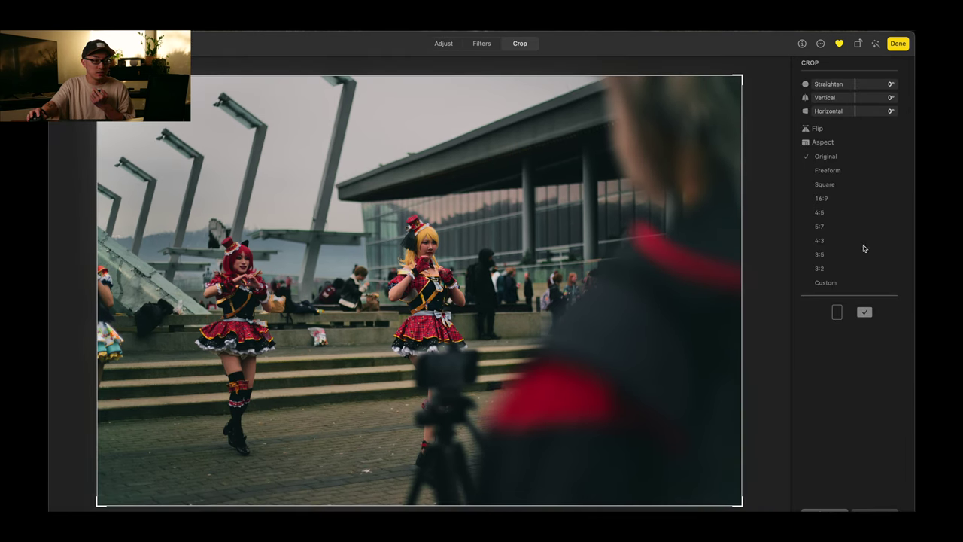
Crop the cosplay photo to 235:100, reposition it, save, and move to the lion dance photo
click(828, 282)
mouse_move(489, 325)
mouse_down()
mouse_move(489, 295)
mouse_move(489, 308)
mouse_up()
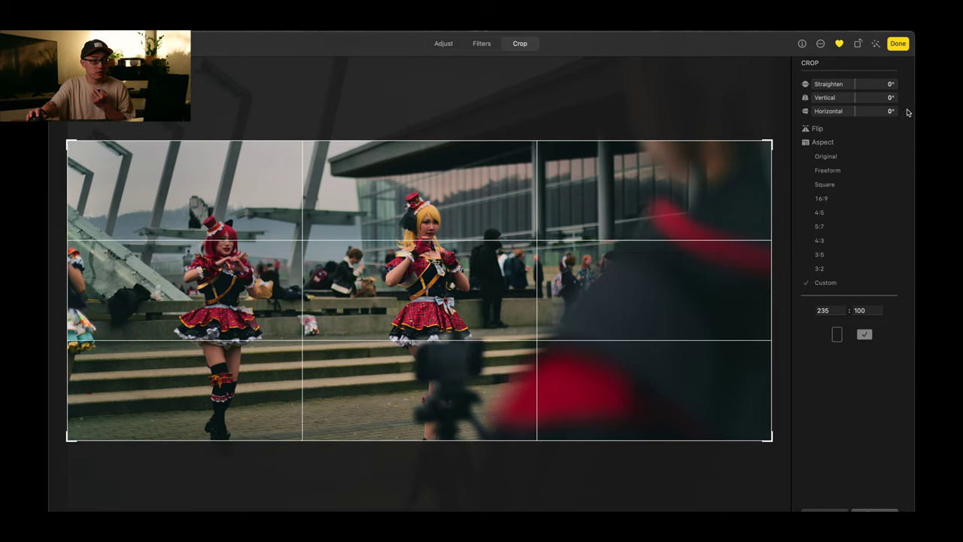
click(899, 43)
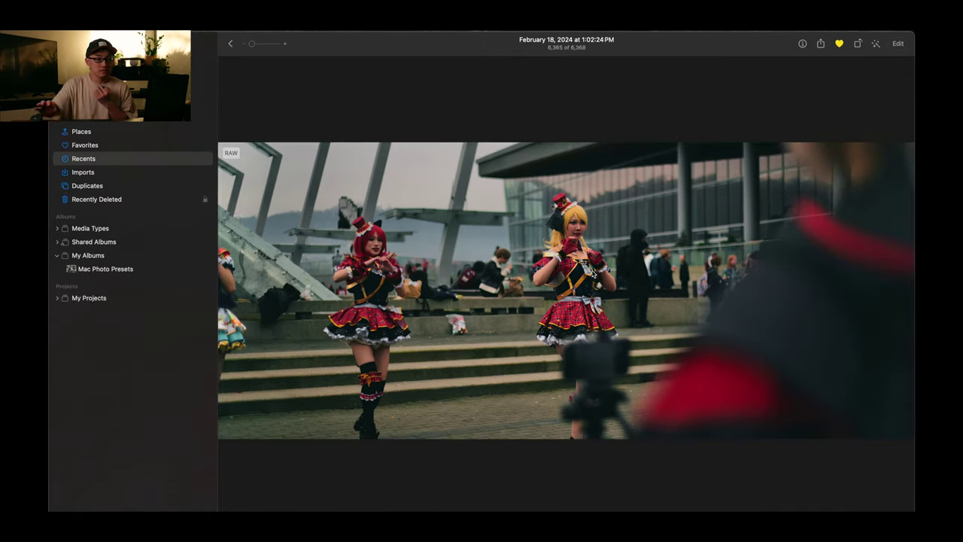
key(Right)
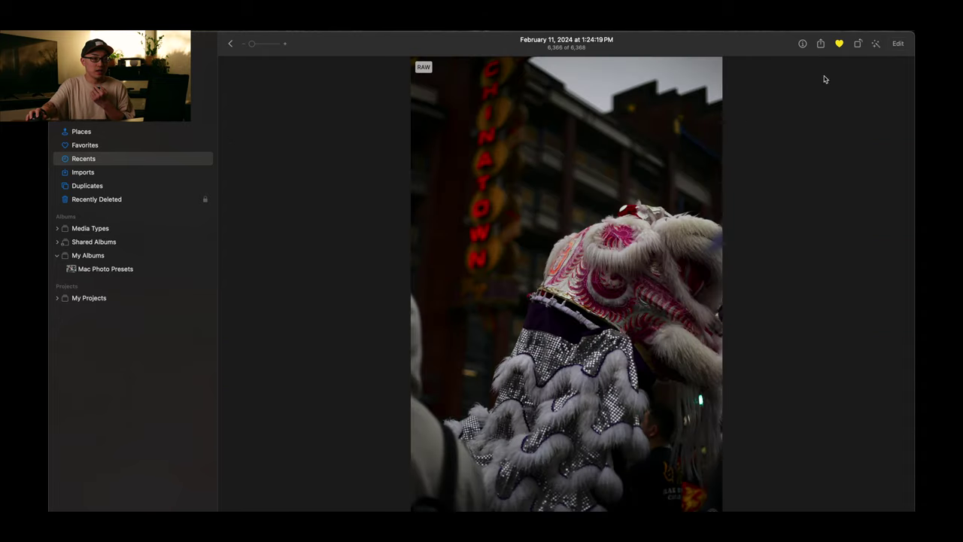
Paste the copied cinematic grade onto the lion dance photo
click(898, 43)
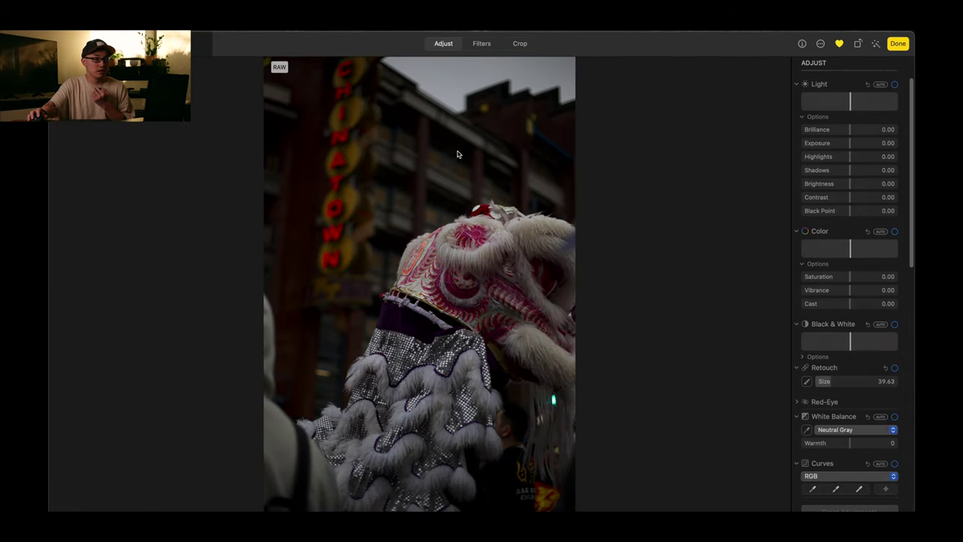
right_click(451, 194)
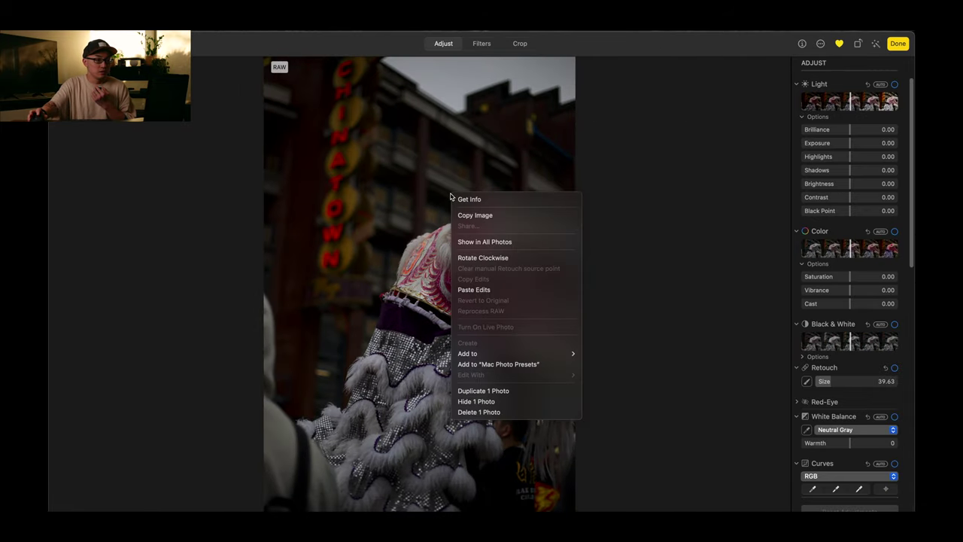
click(486, 296)
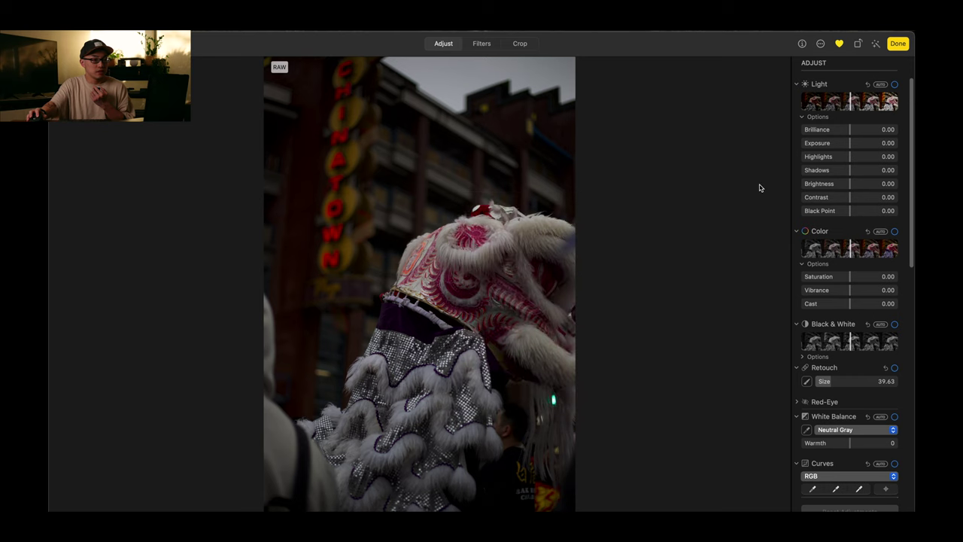
Set Shadows to 1.00 and Exposure to -0.07, save, and move to the red car photo
drag(845, 174, 893, 172)
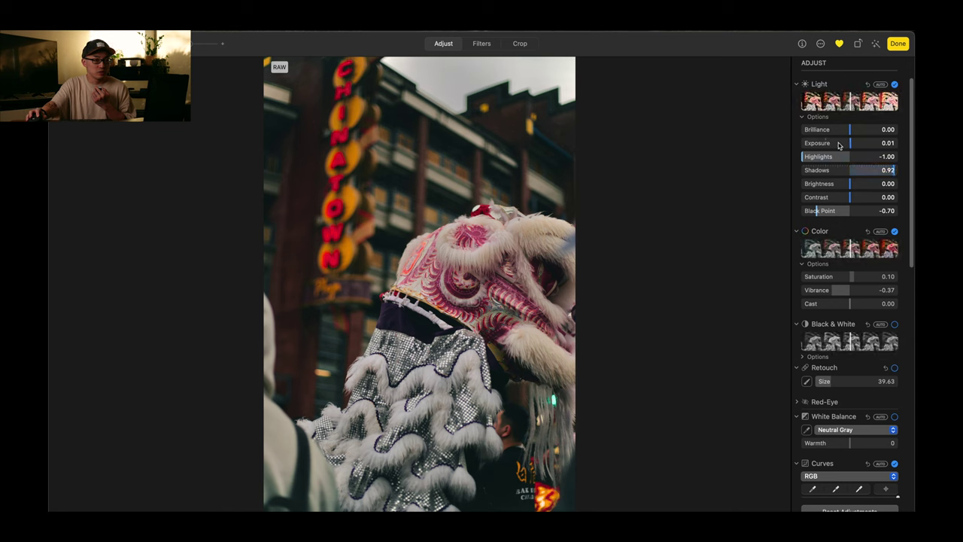
drag(847, 146, 847, 146)
drag(892, 172, 903, 171)
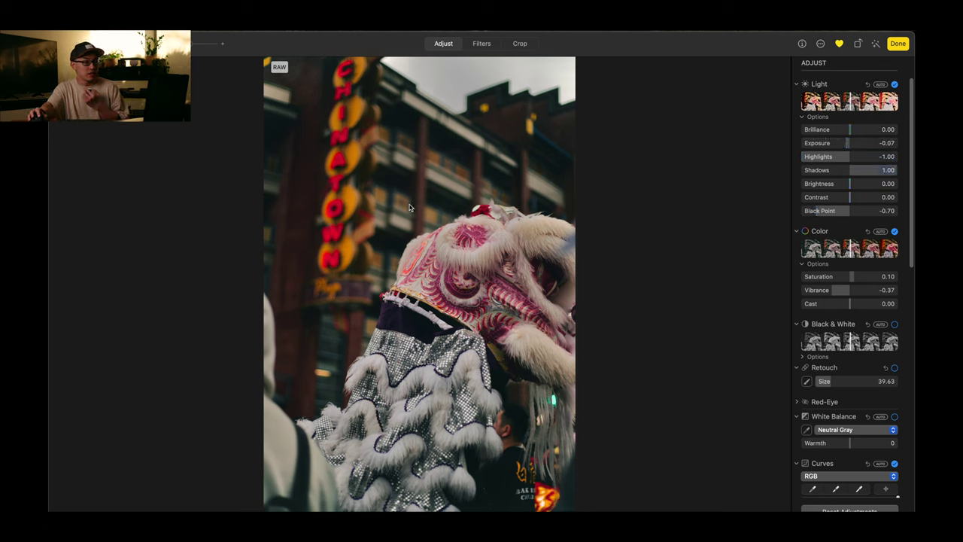
click(897, 43)
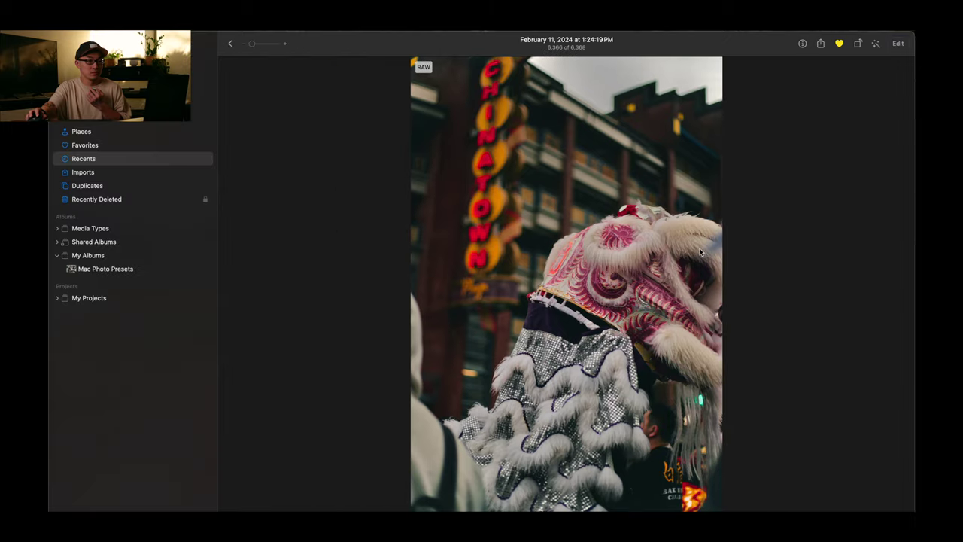
key(Left)
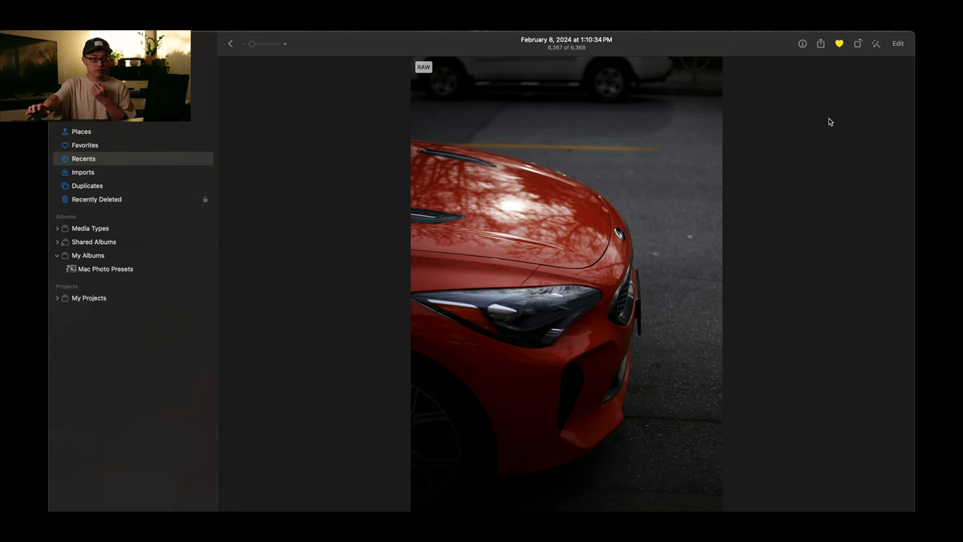
Paste the copied cinematic grade onto the red car photo
click(898, 43)
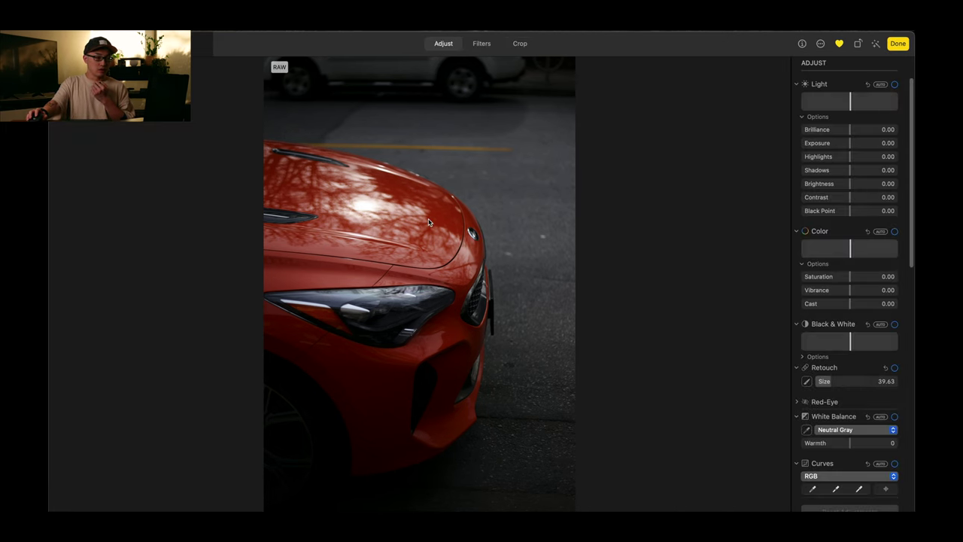
right_click(430, 221)
click(404, 211)
right_click(464, 252)
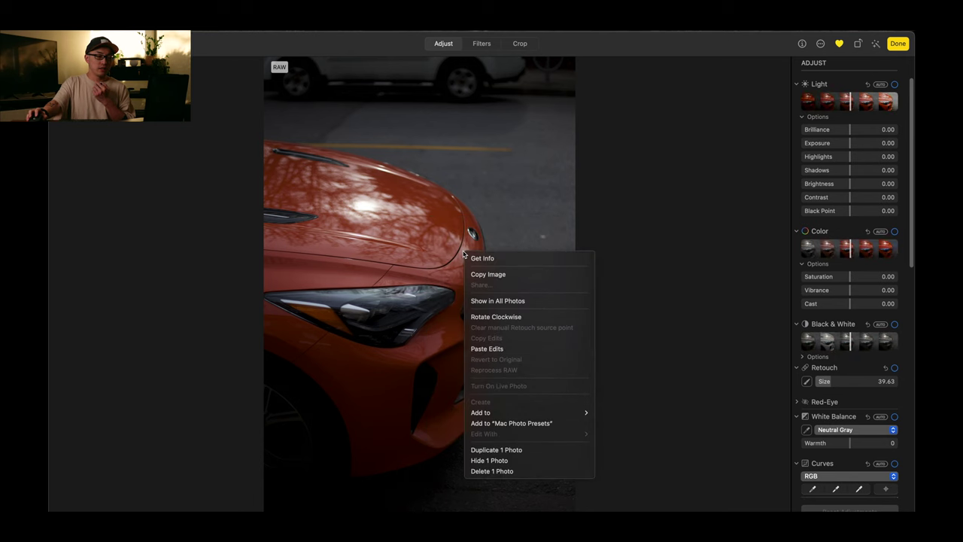
click(511, 351)
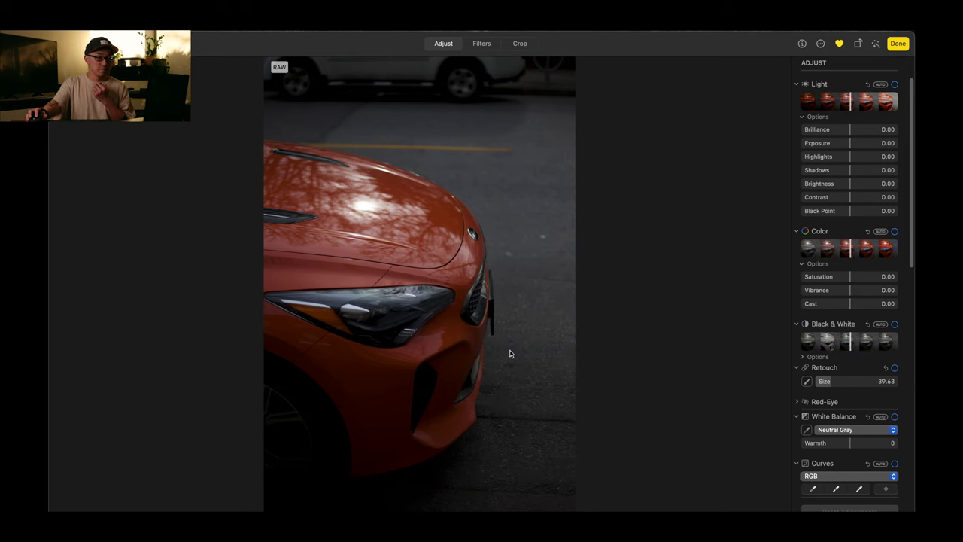
Tune the red car's Shadows to 0.87 and Exposure to -0.07, compare with the original, and save
mouse_move(884, 172)
mouse_down()
mouse_move(905, 170)
mouse_move(891, 169)
mouse_up()
drag(853, 143, 847, 145)
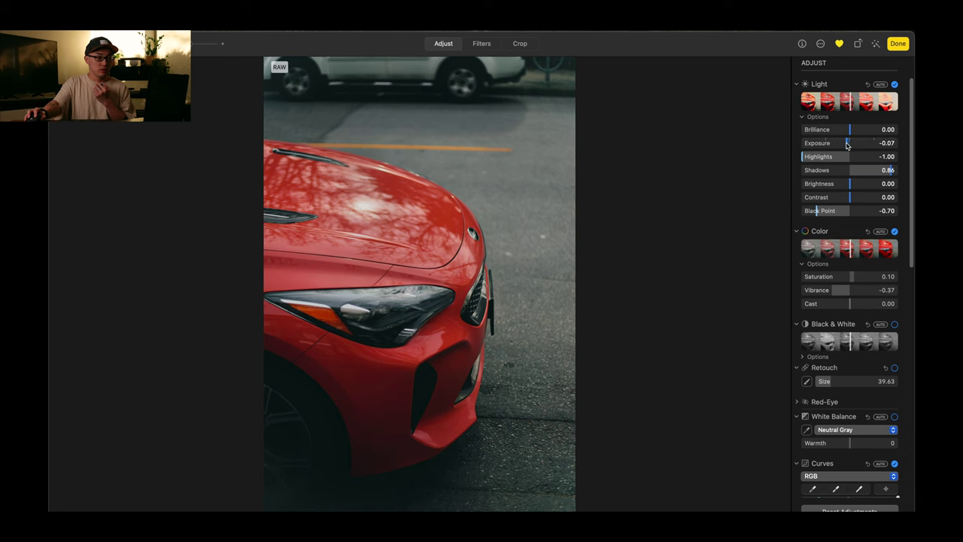
drag(890, 170, 867, 179)
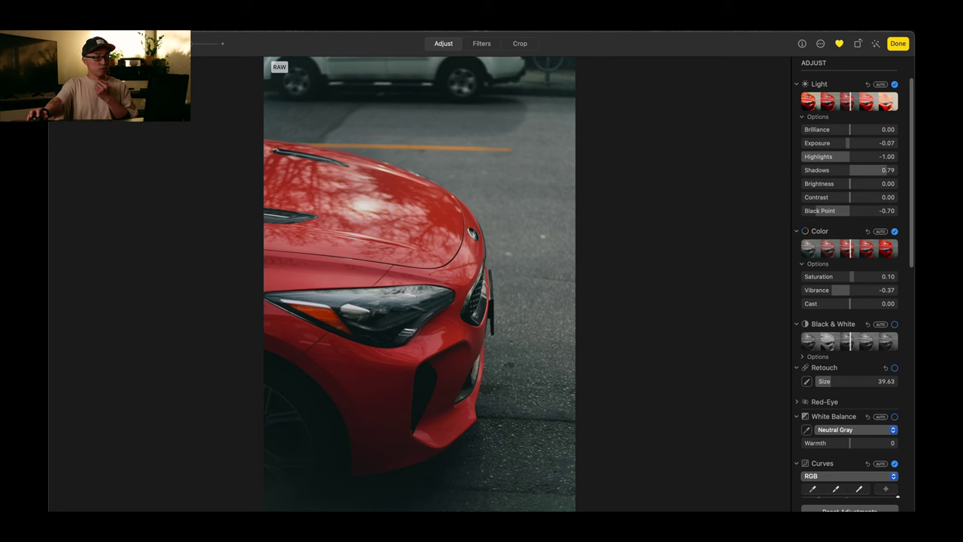
key(m)
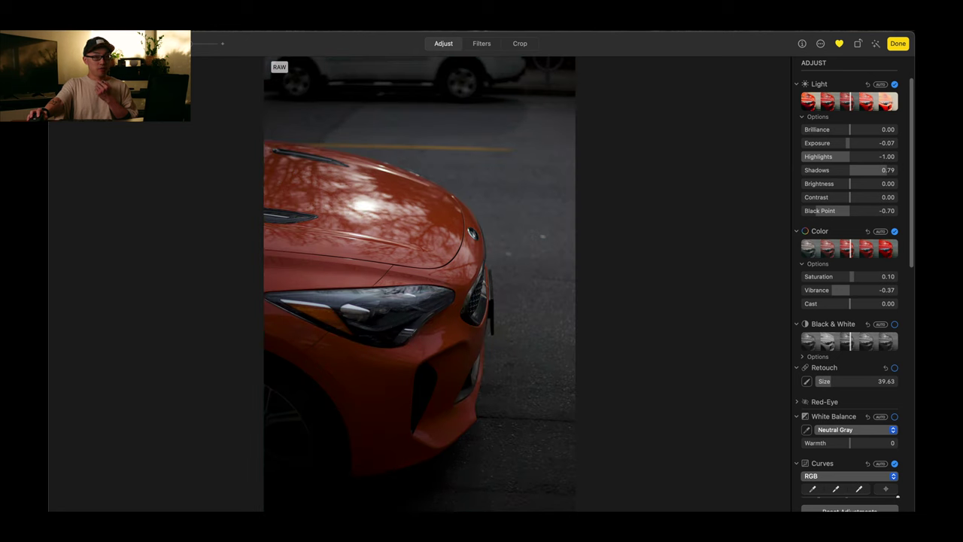
key(m)
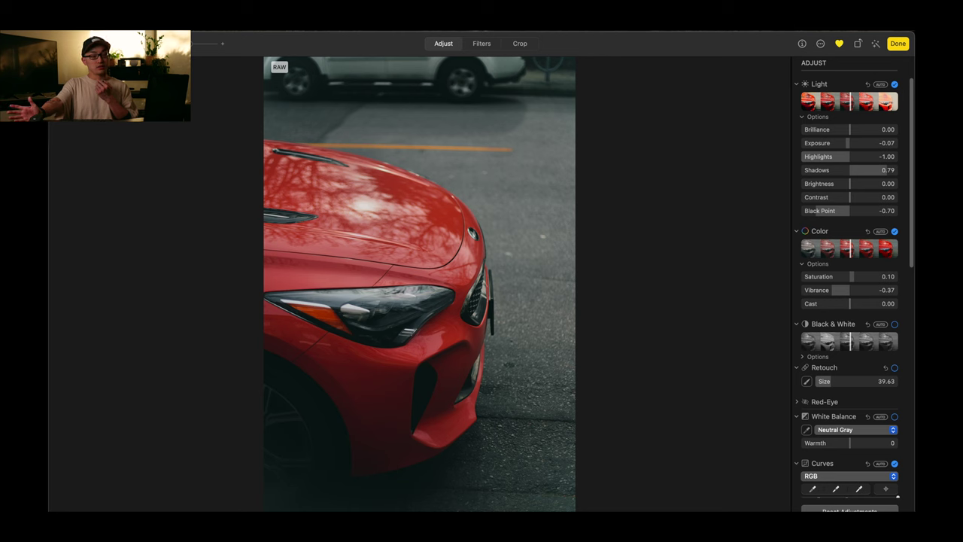
drag(887, 170, 892, 172)
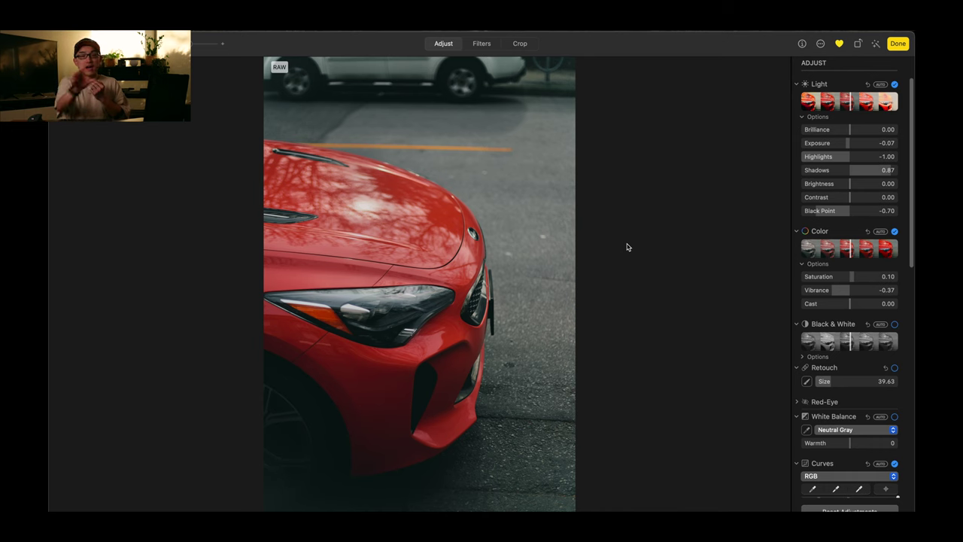
click(899, 44)
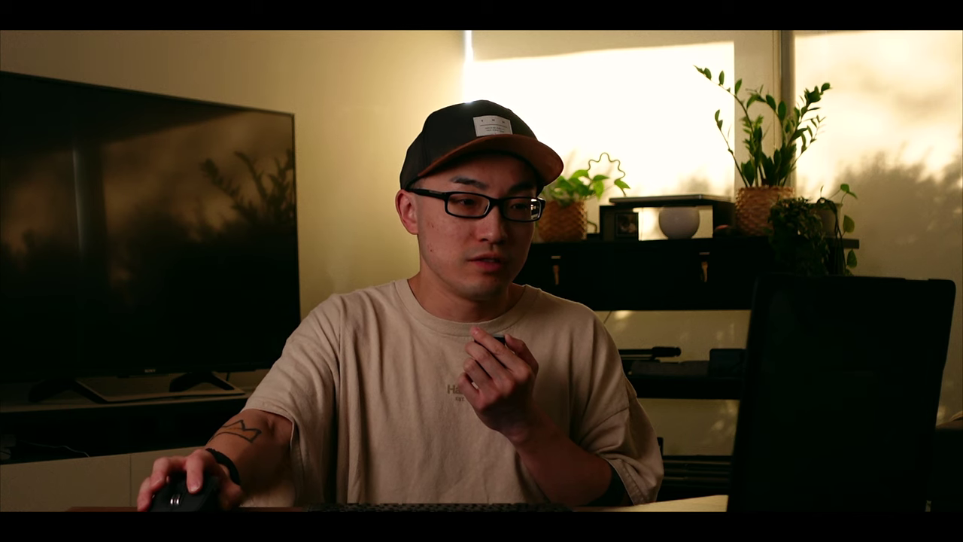